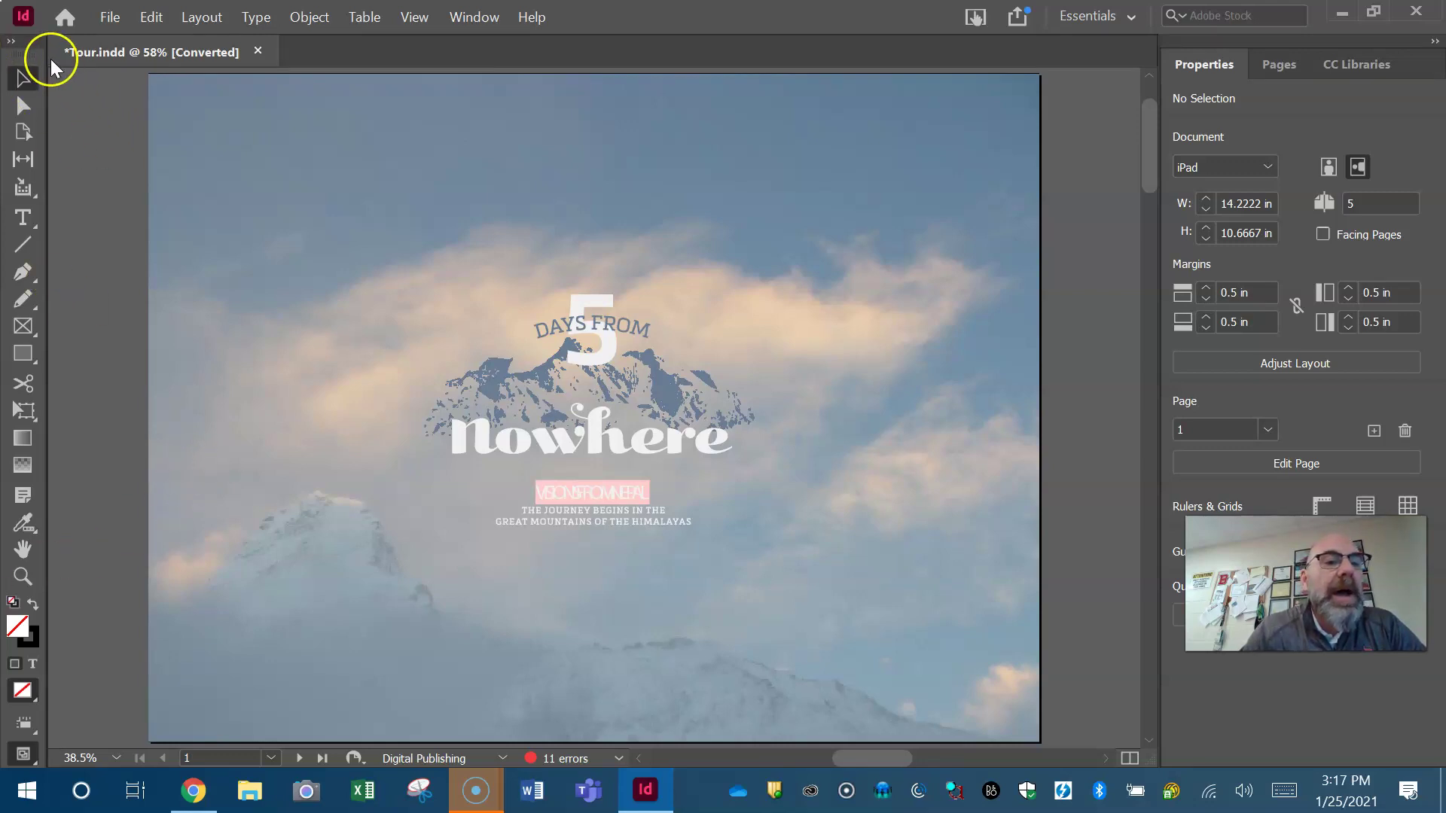
- Float the Tools panel off the left dock, cycling it through row, two-column and single-column layouts
drag(33, 41, 271, 115)
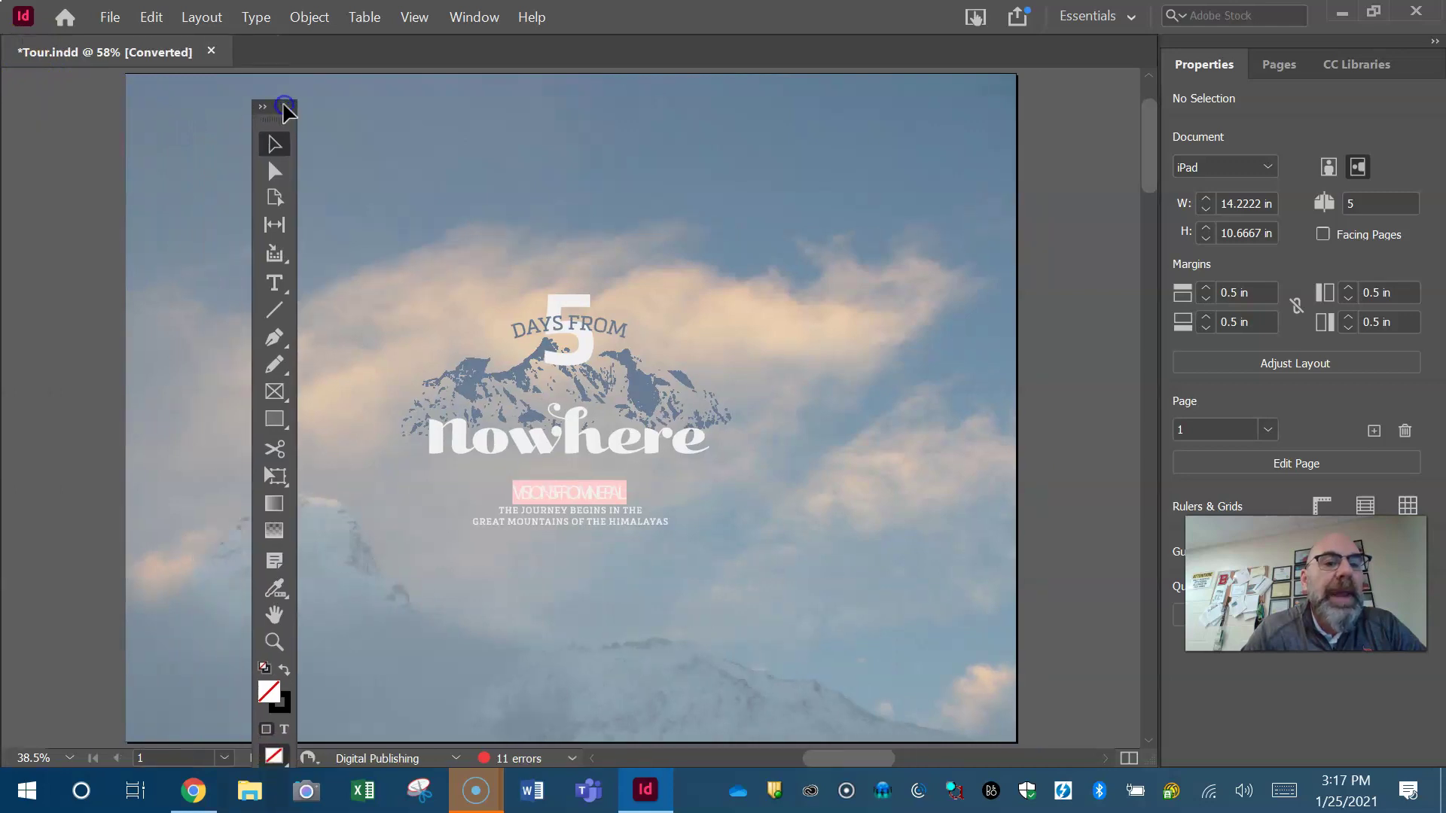
click(269, 110)
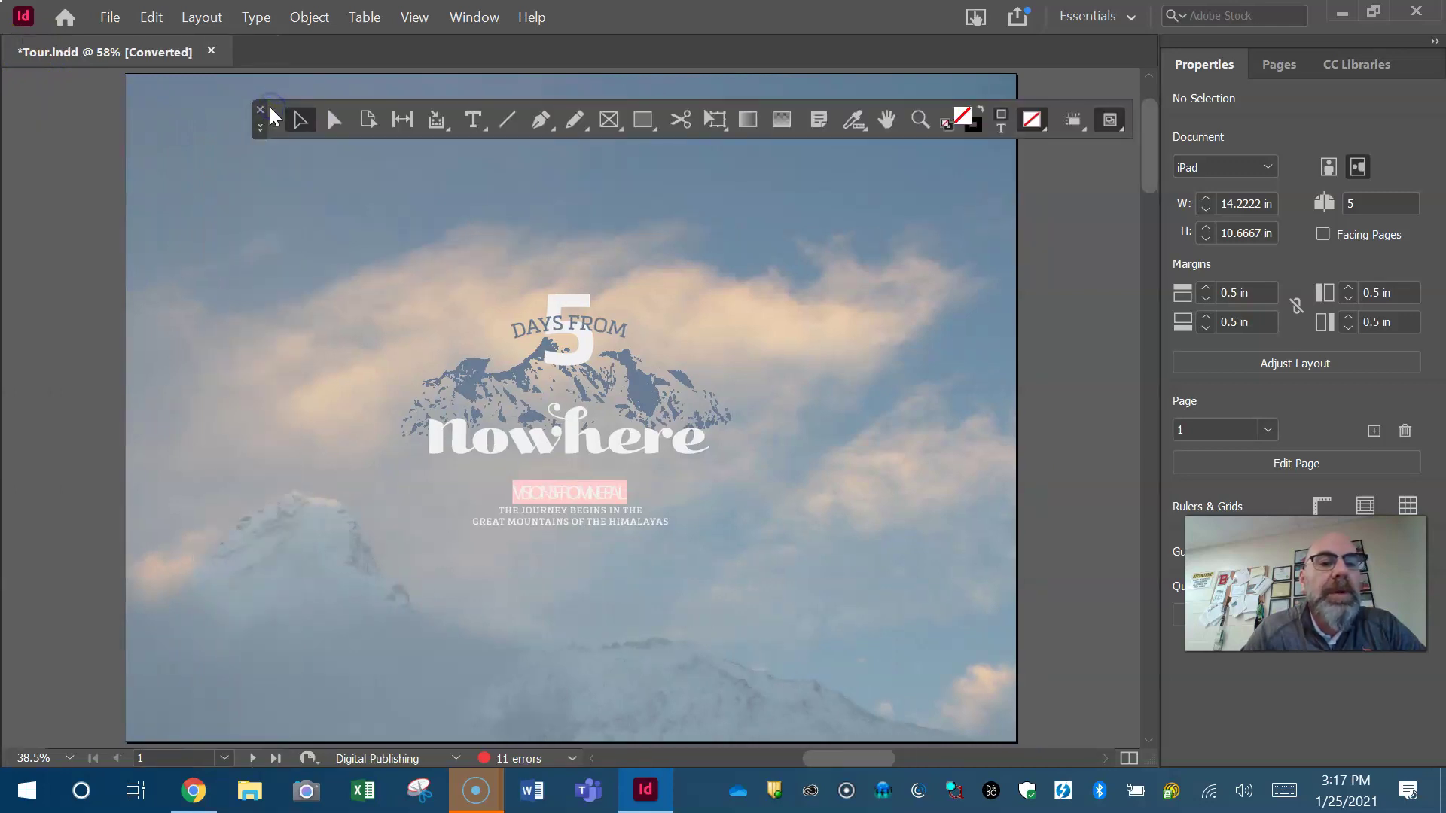
click(257, 128)
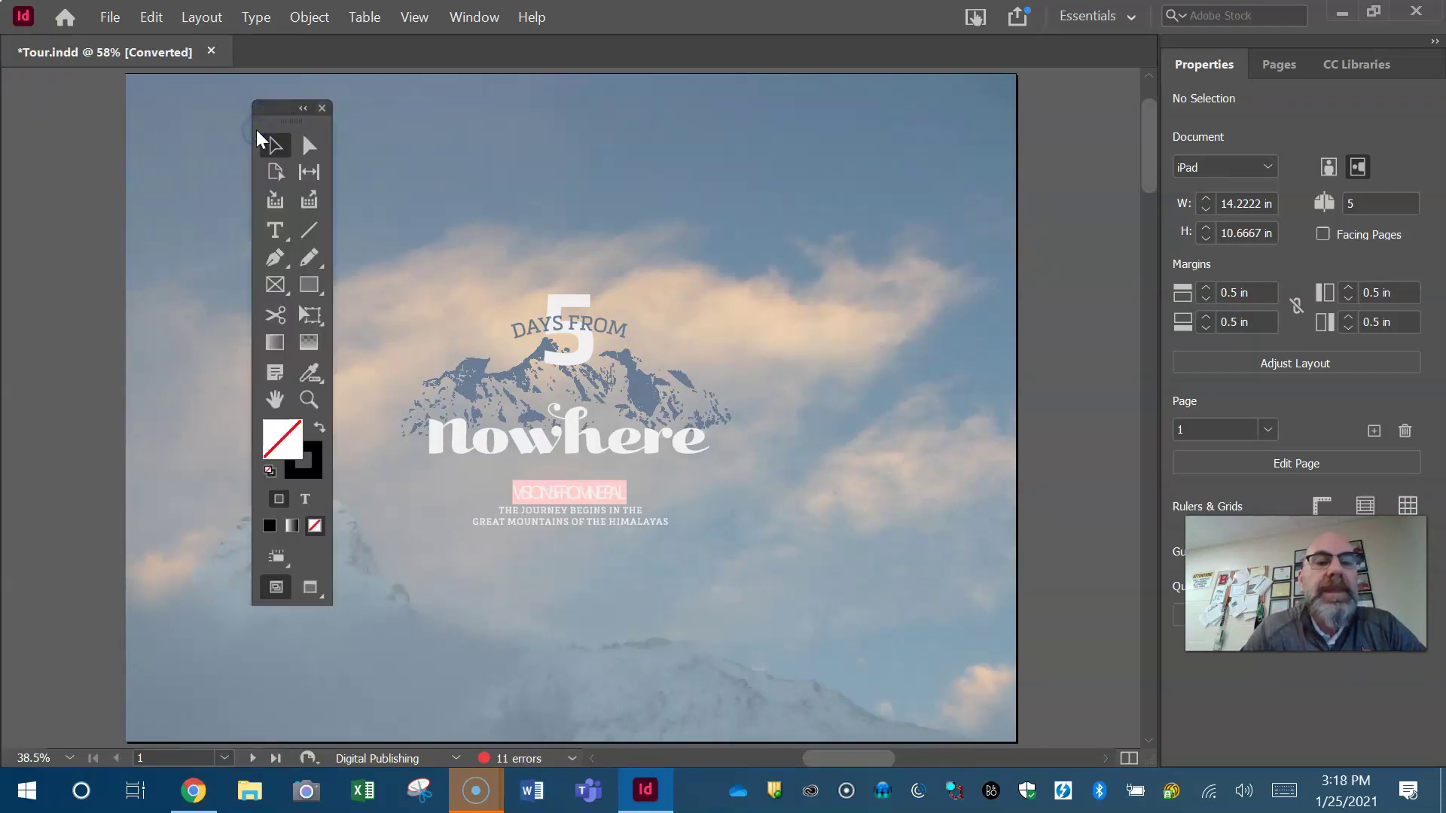
drag(266, 108, 183, 107)
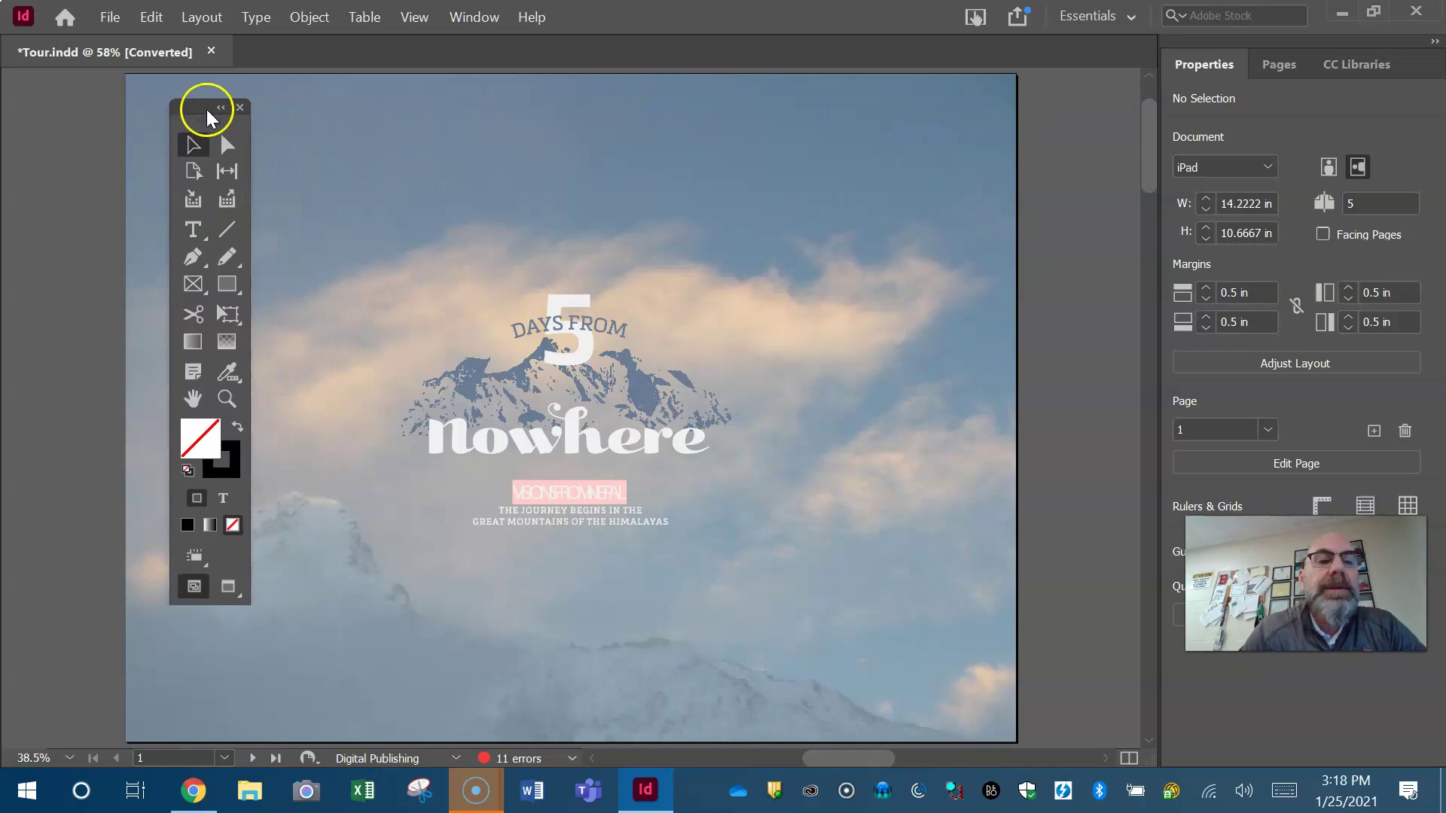
click(221, 107)
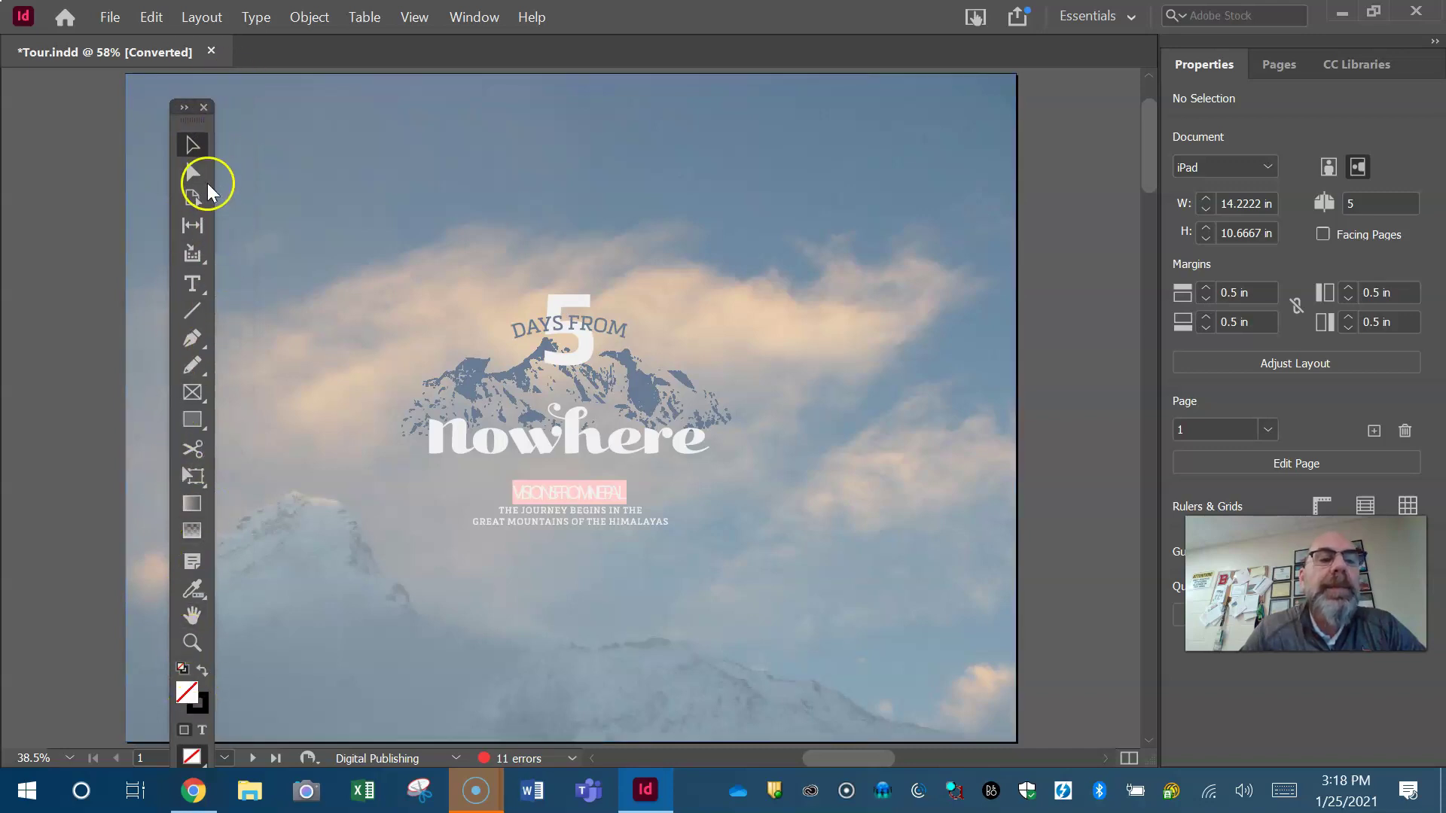
click(185, 108)
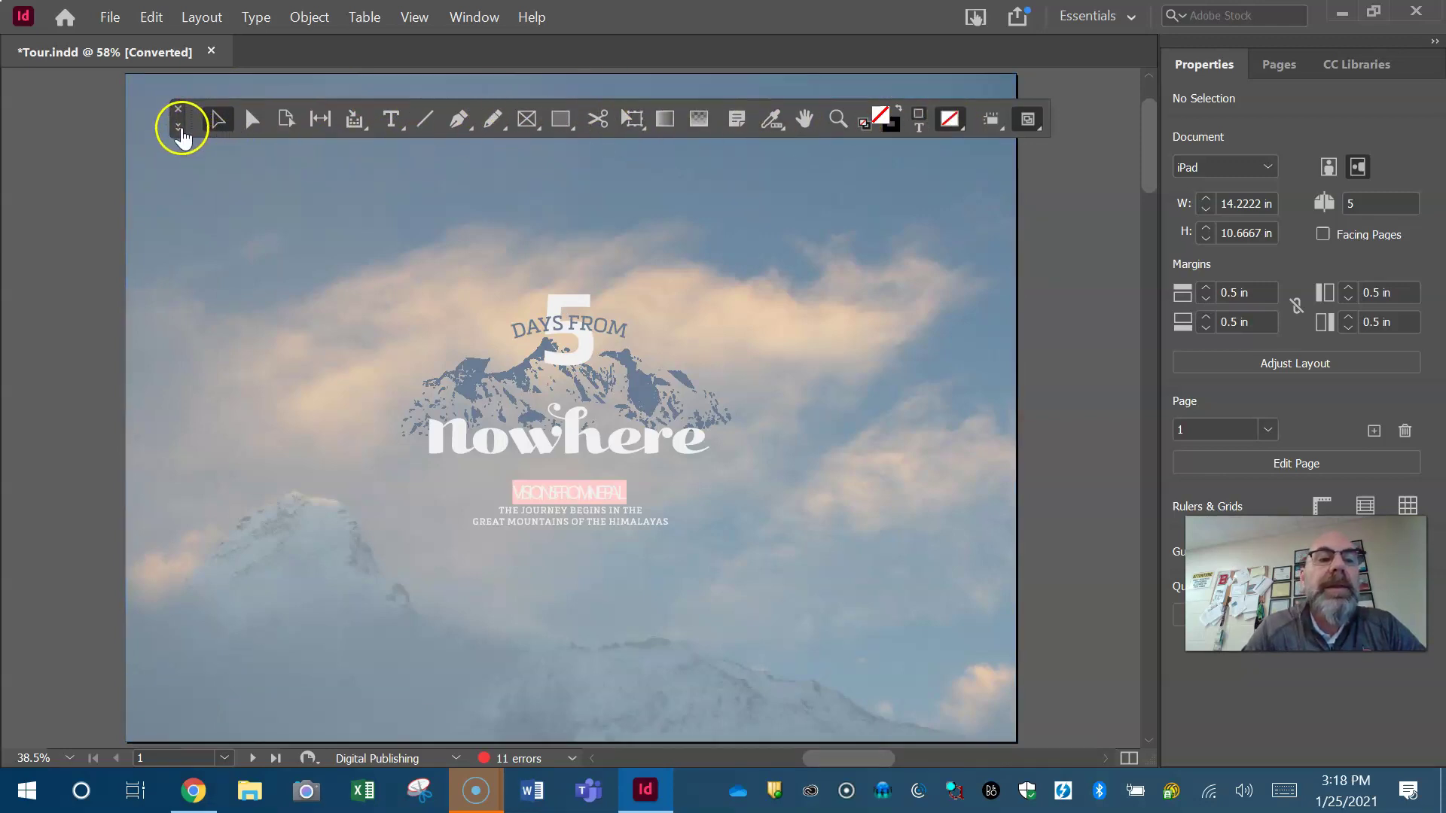
click(178, 126)
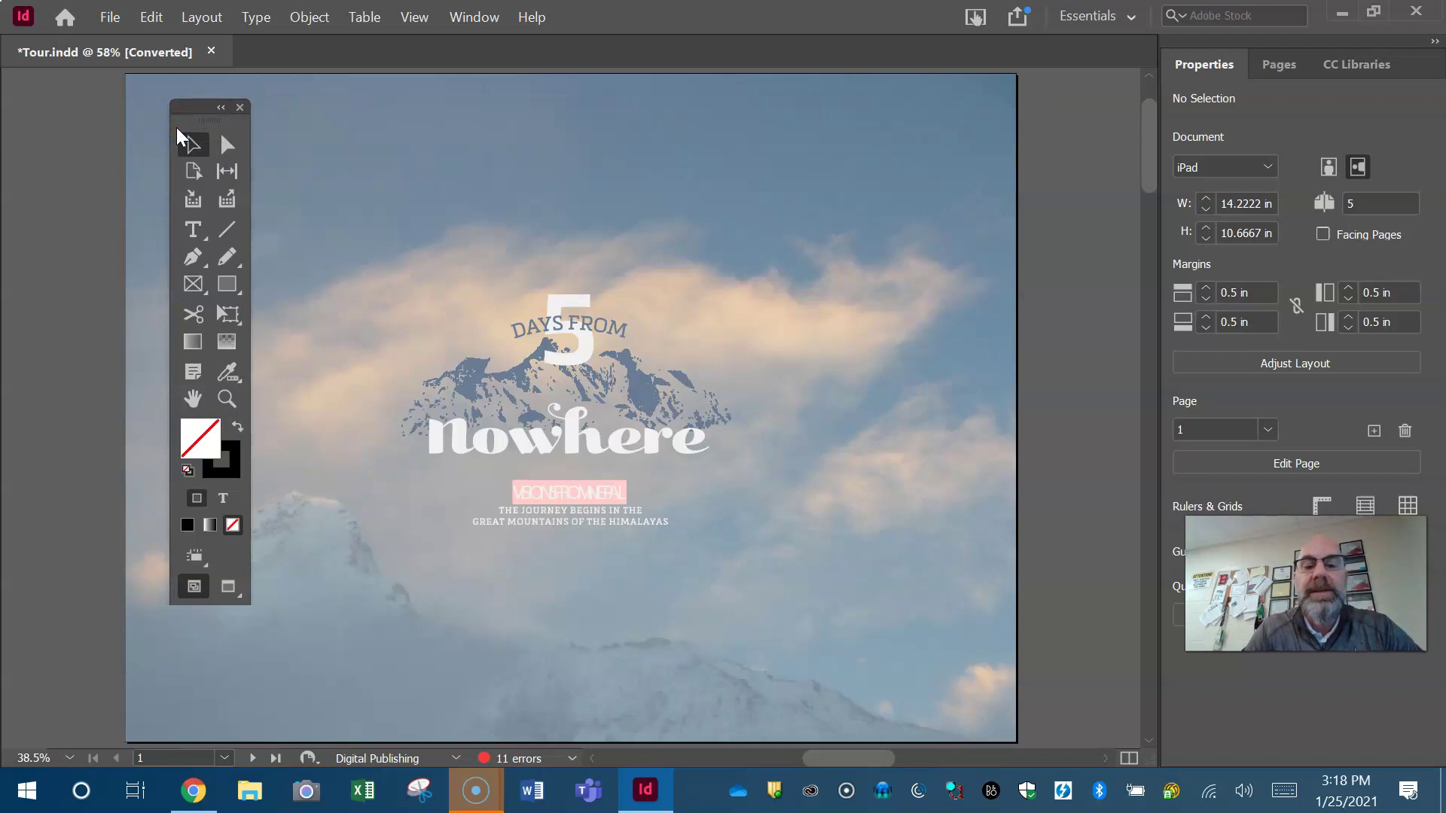
- Reposition the floating Tools panel and cycle its layouts again, ending in two columns
mouse_move(186, 108)
mouse_down()
mouse_move(130, 124)
mouse_move(171, 125)
mouse_up()
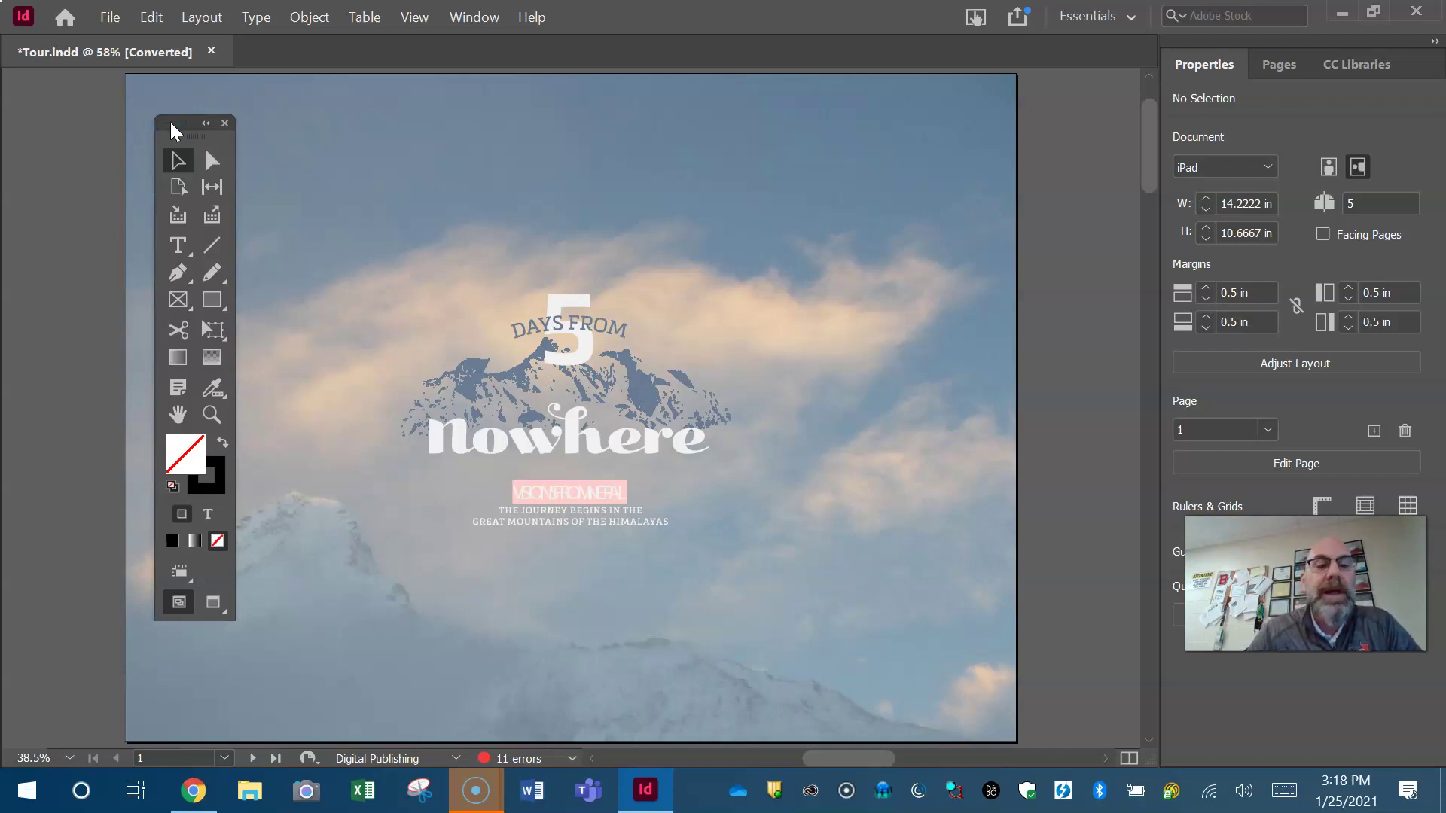
click(205, 123)
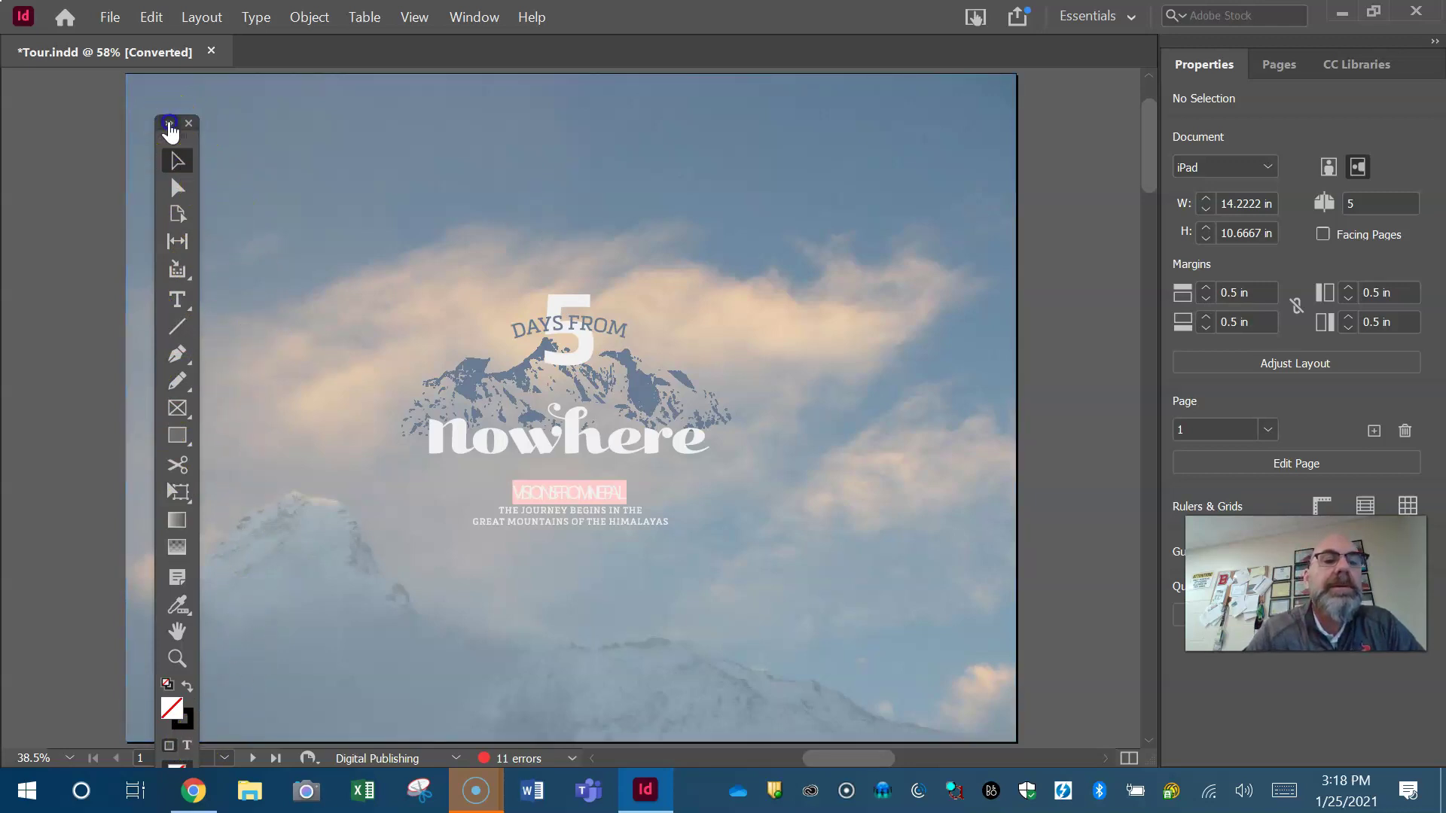
click(170, 123)
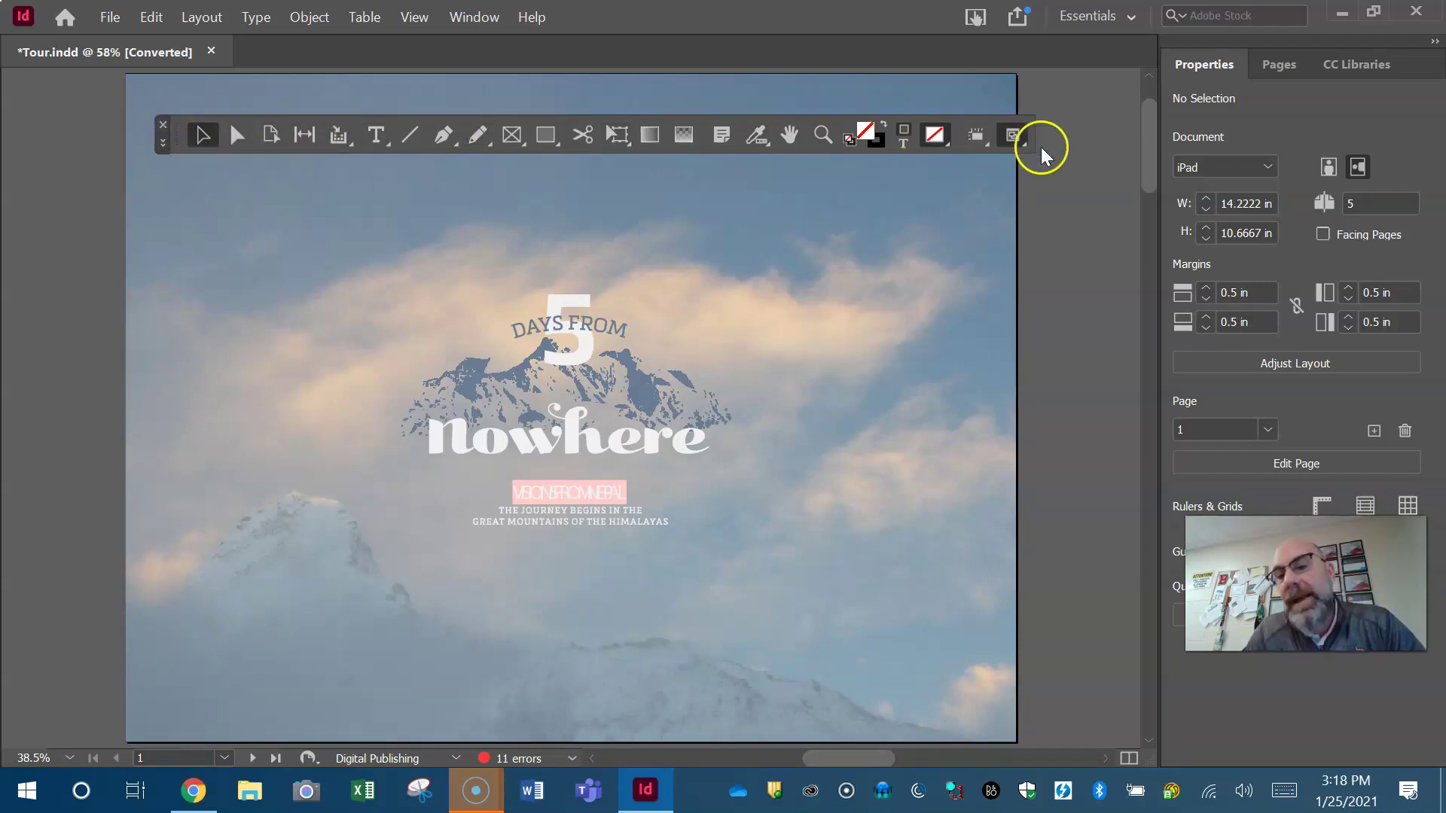
click(166, 142)
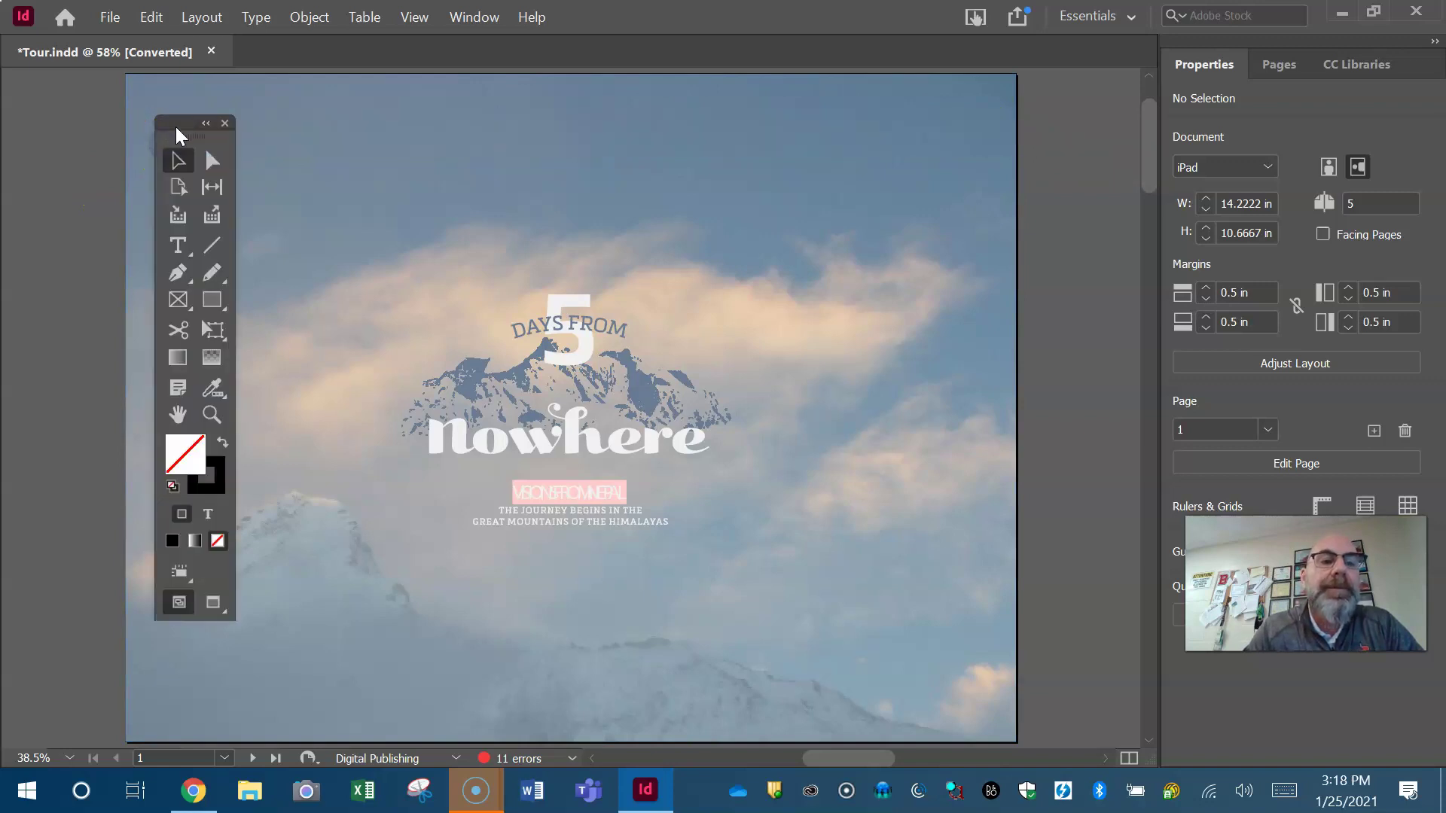
drag(175, 116, 180, 95)
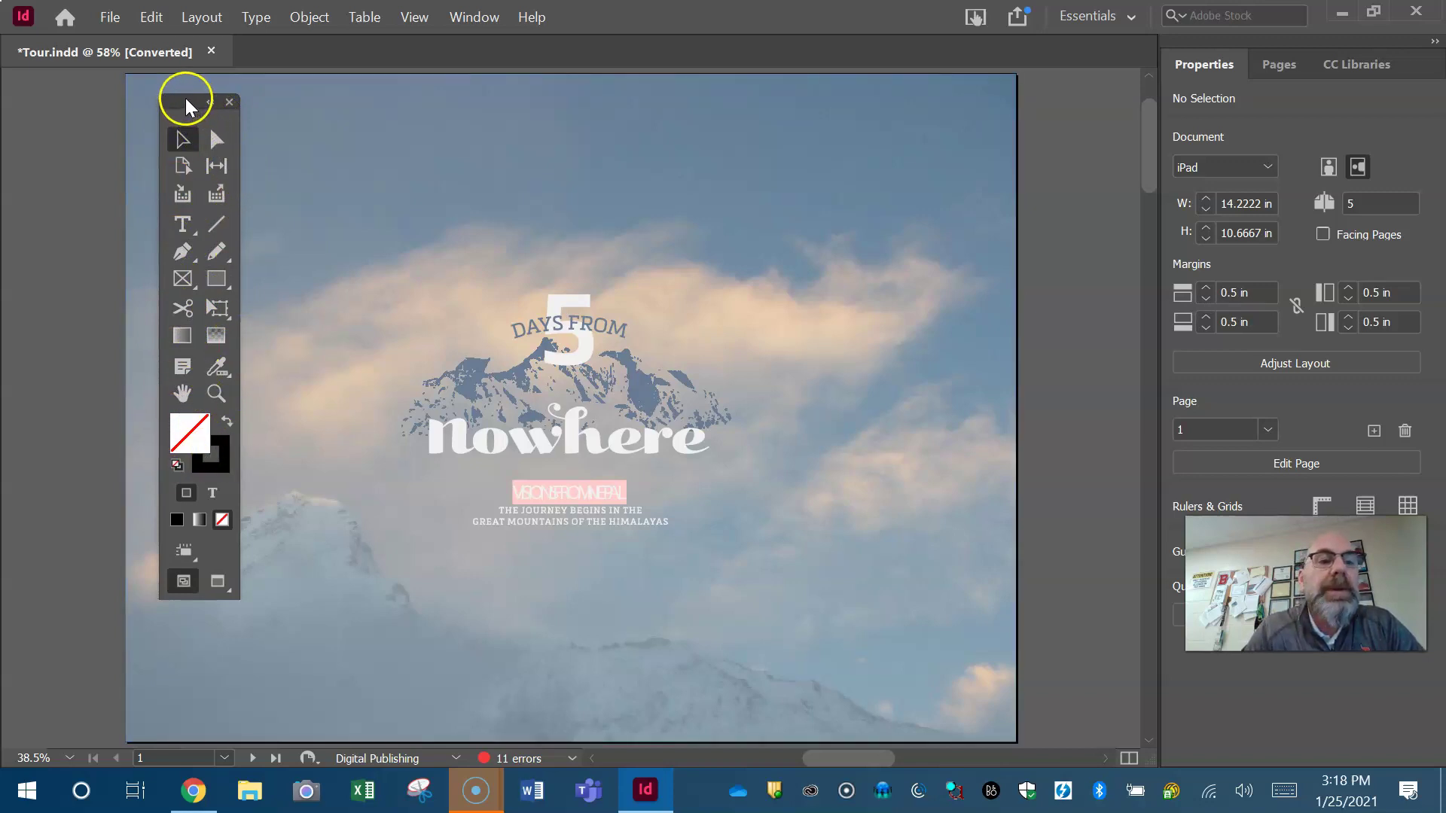
drag(186, 106, 103, 126)
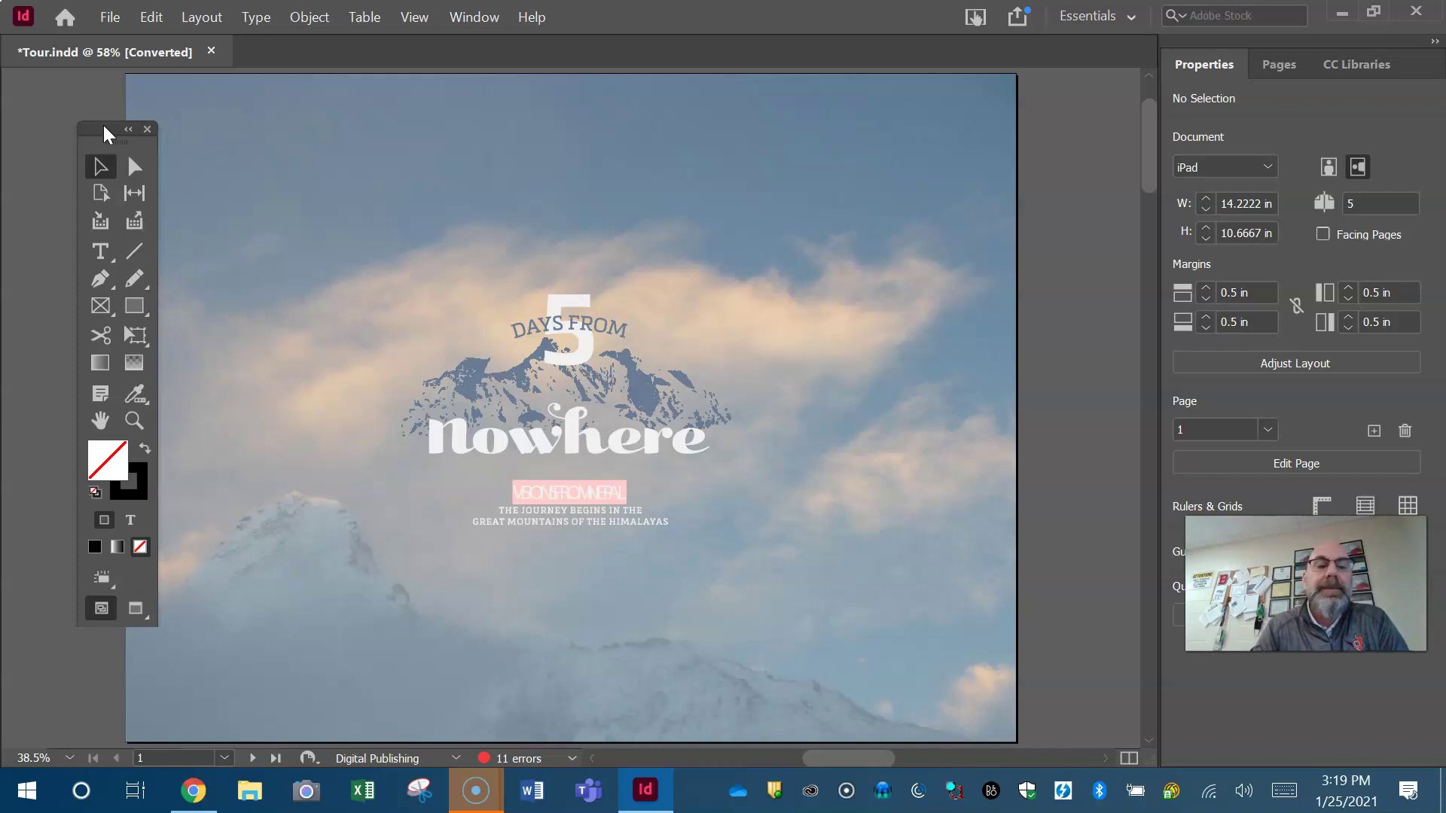
- Move the floating Tools panel and pick Type Tool from the Type tool flyout
drag(103, 126, 165, 133)
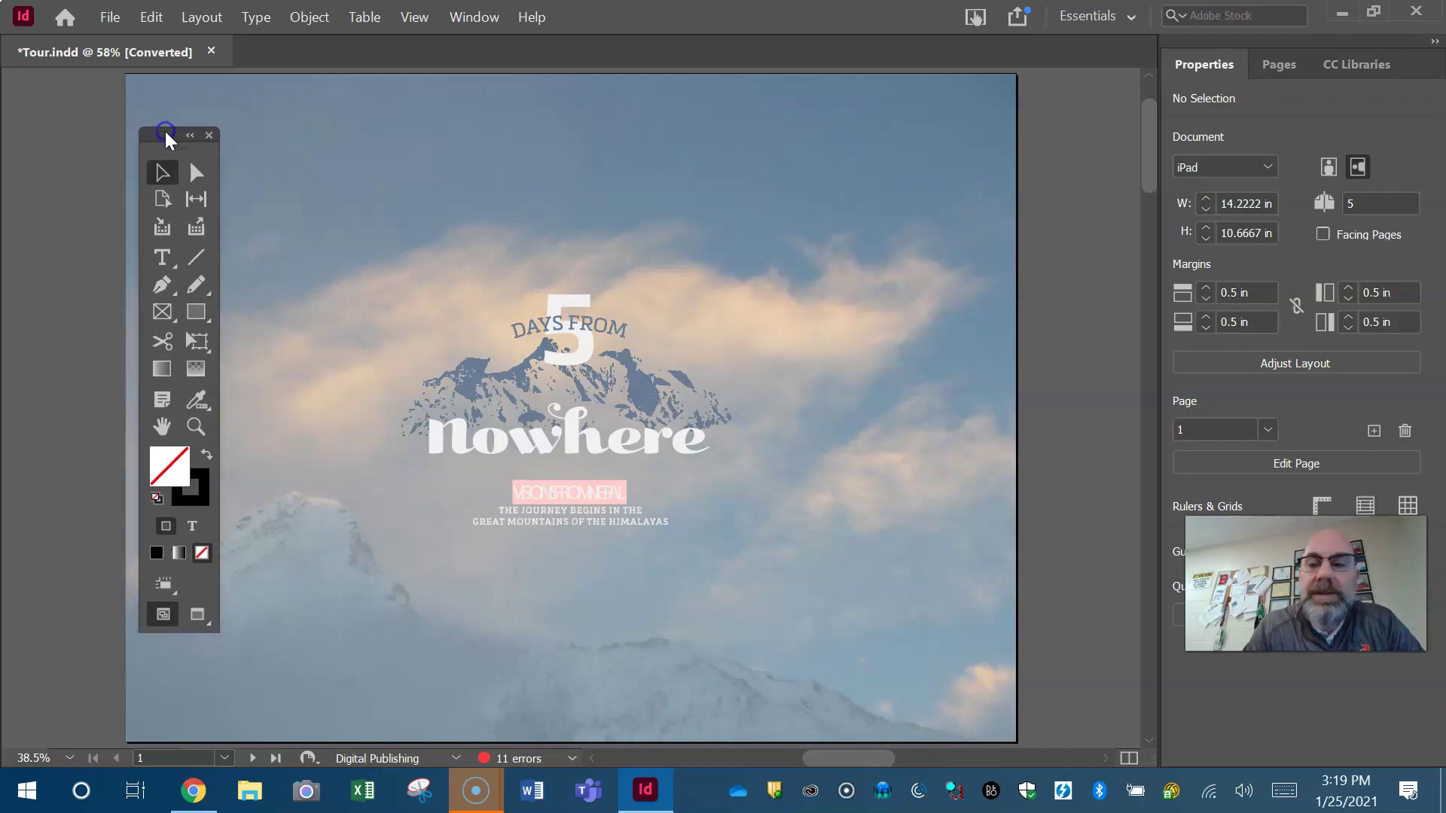
click(175, 269)
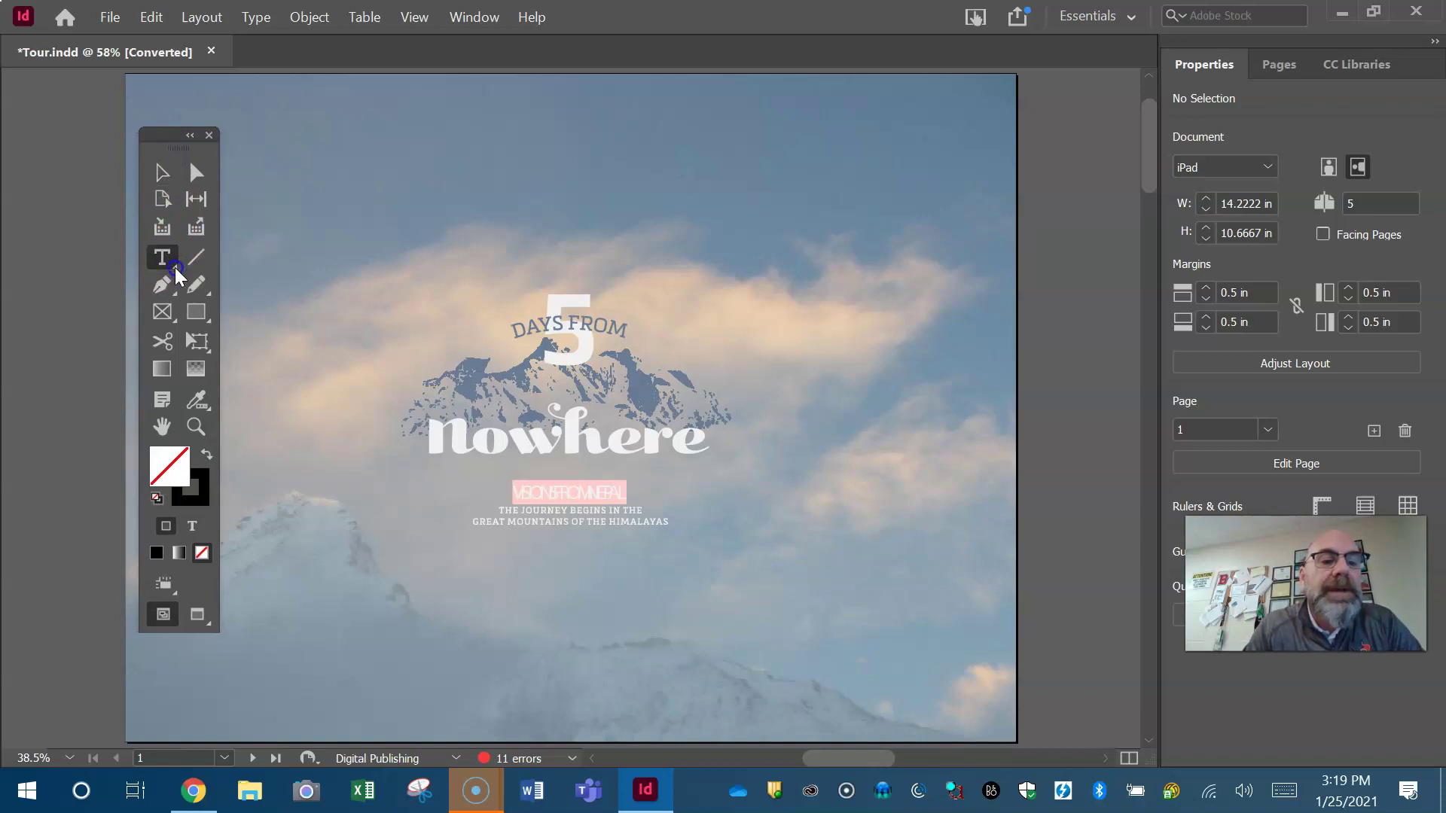
drag(176, 275, 176, 275)
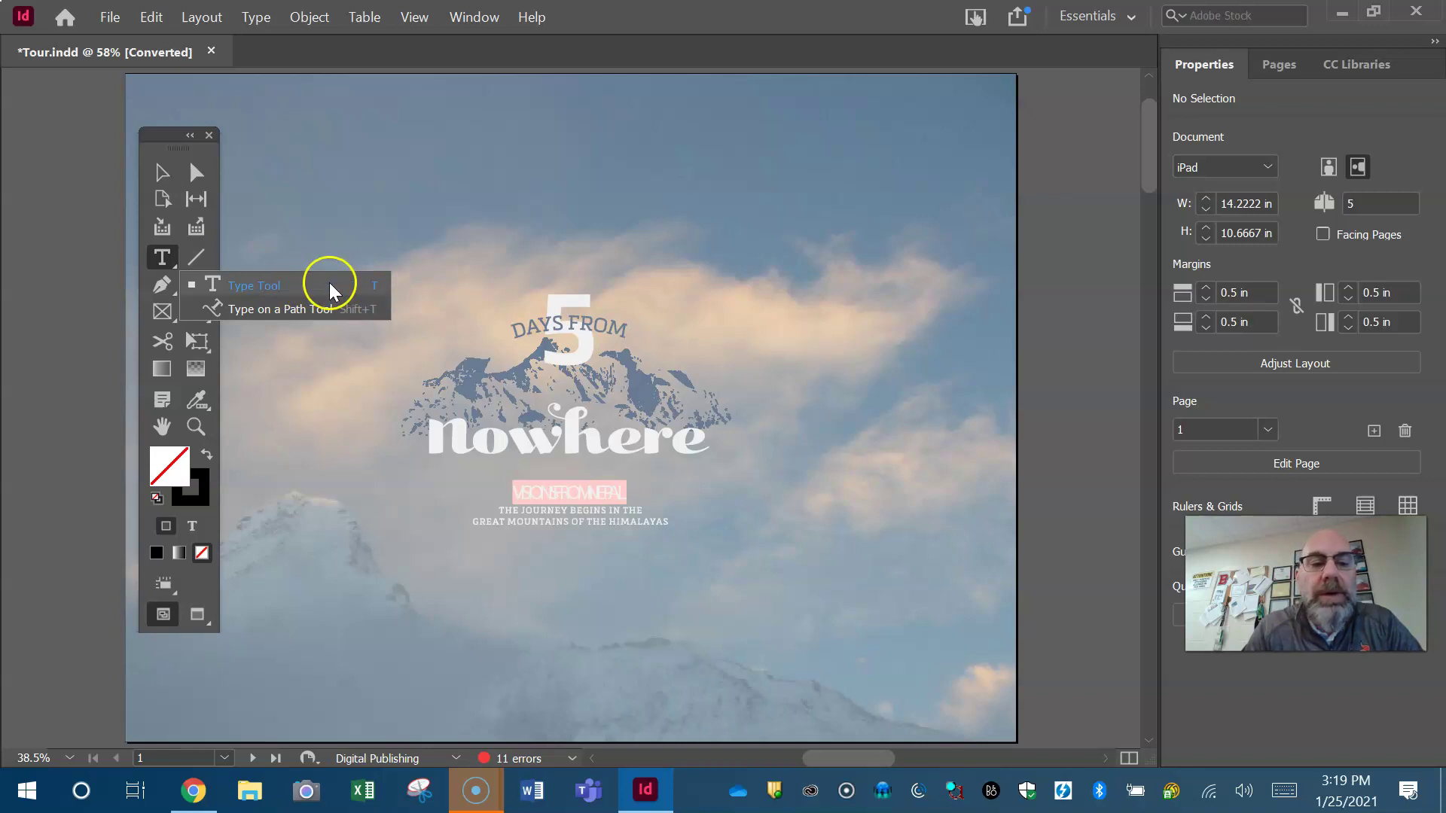
click(274, 286)
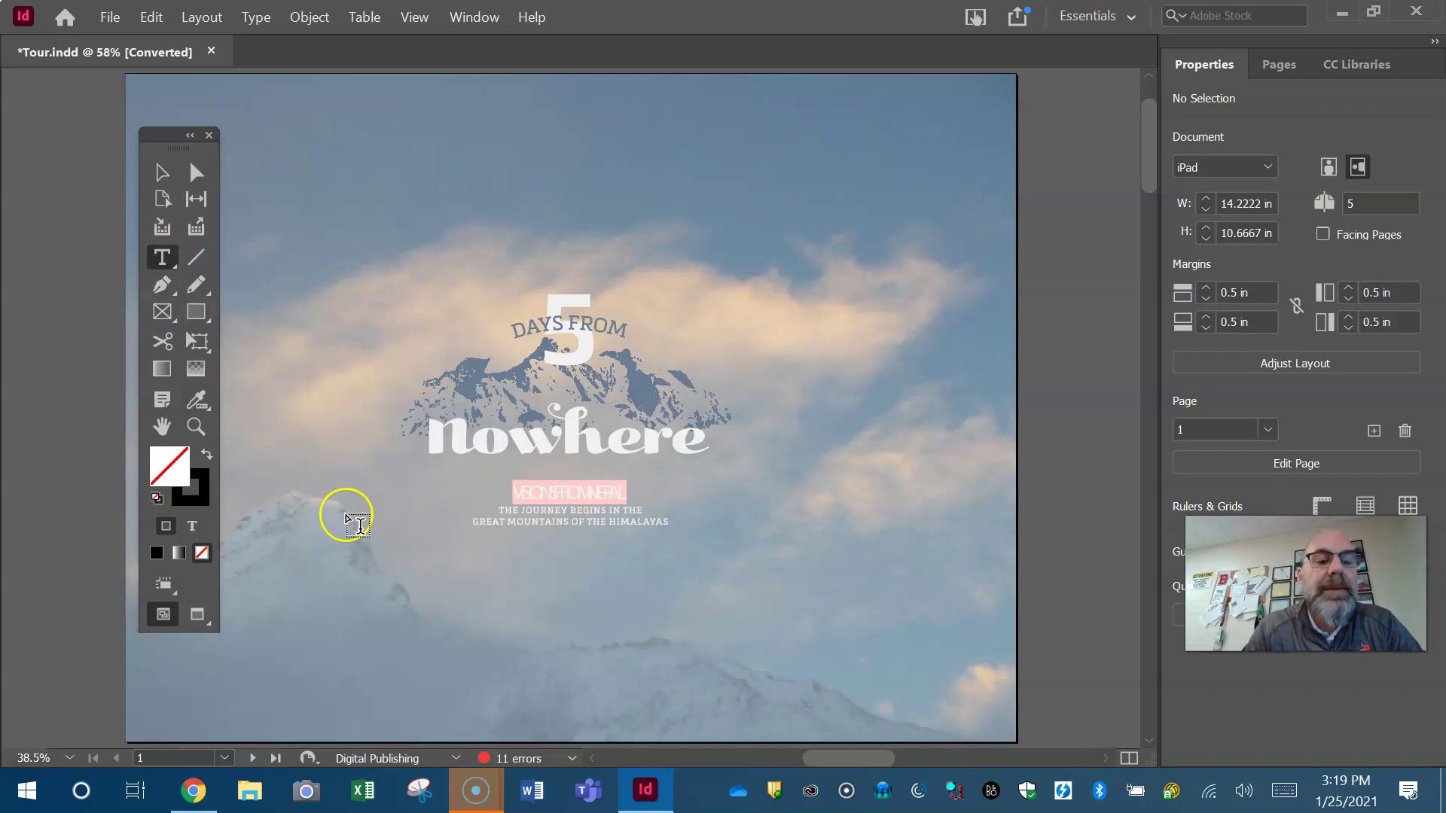
click(185, 461)
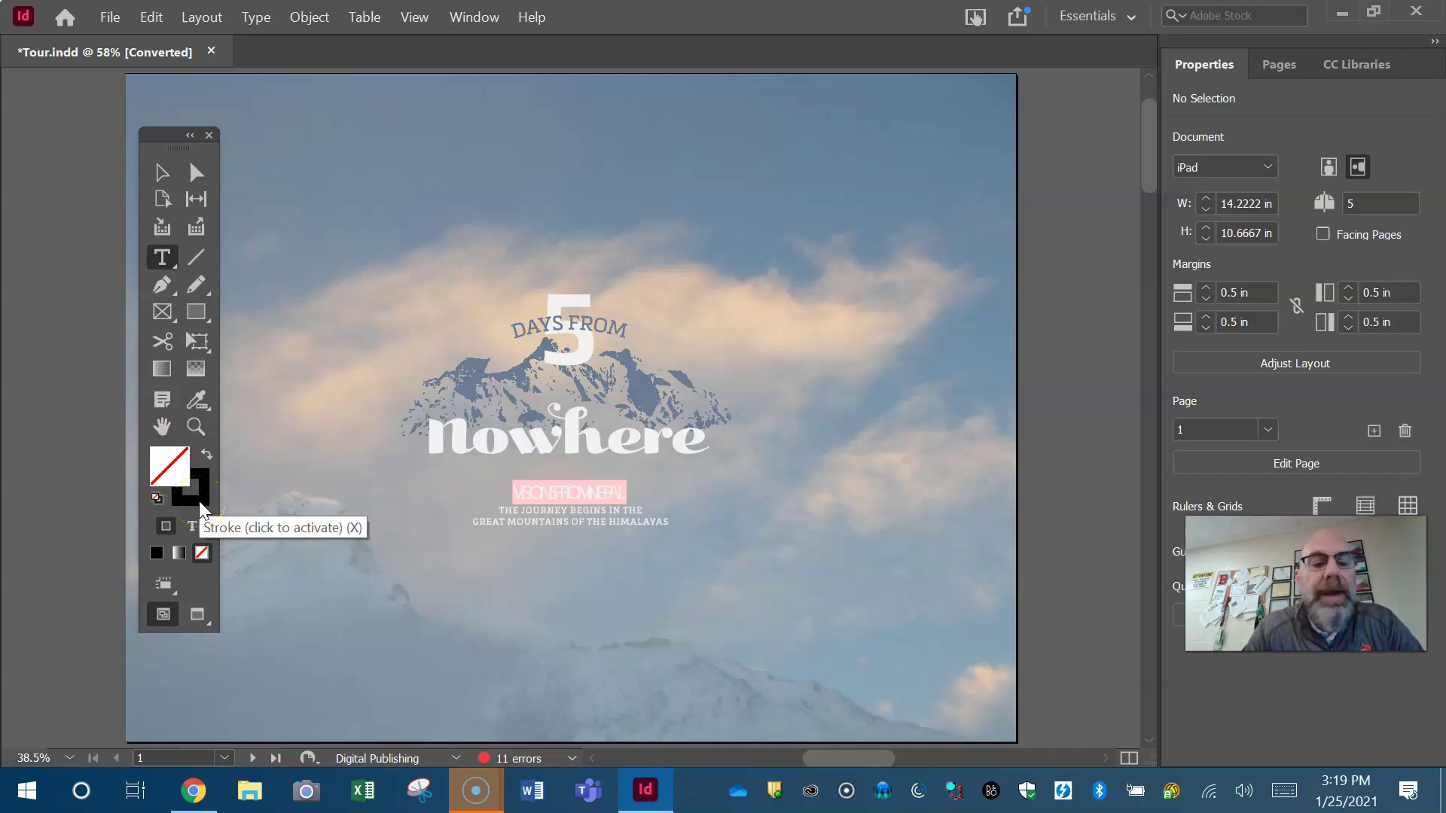
- Swap fill and stroke so Fill is black and Stroke is None
click(169, 467)
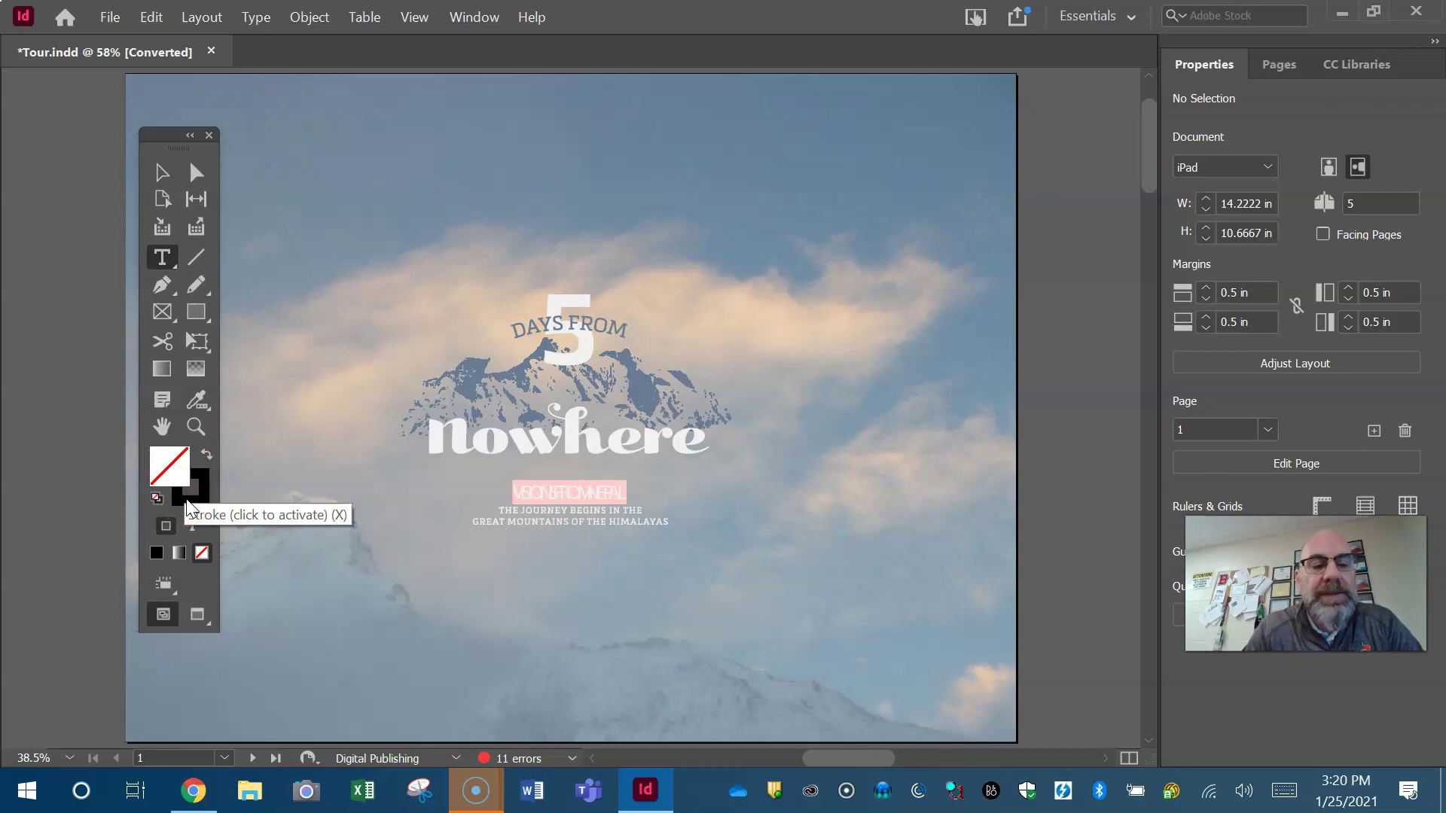
click(169, 467)
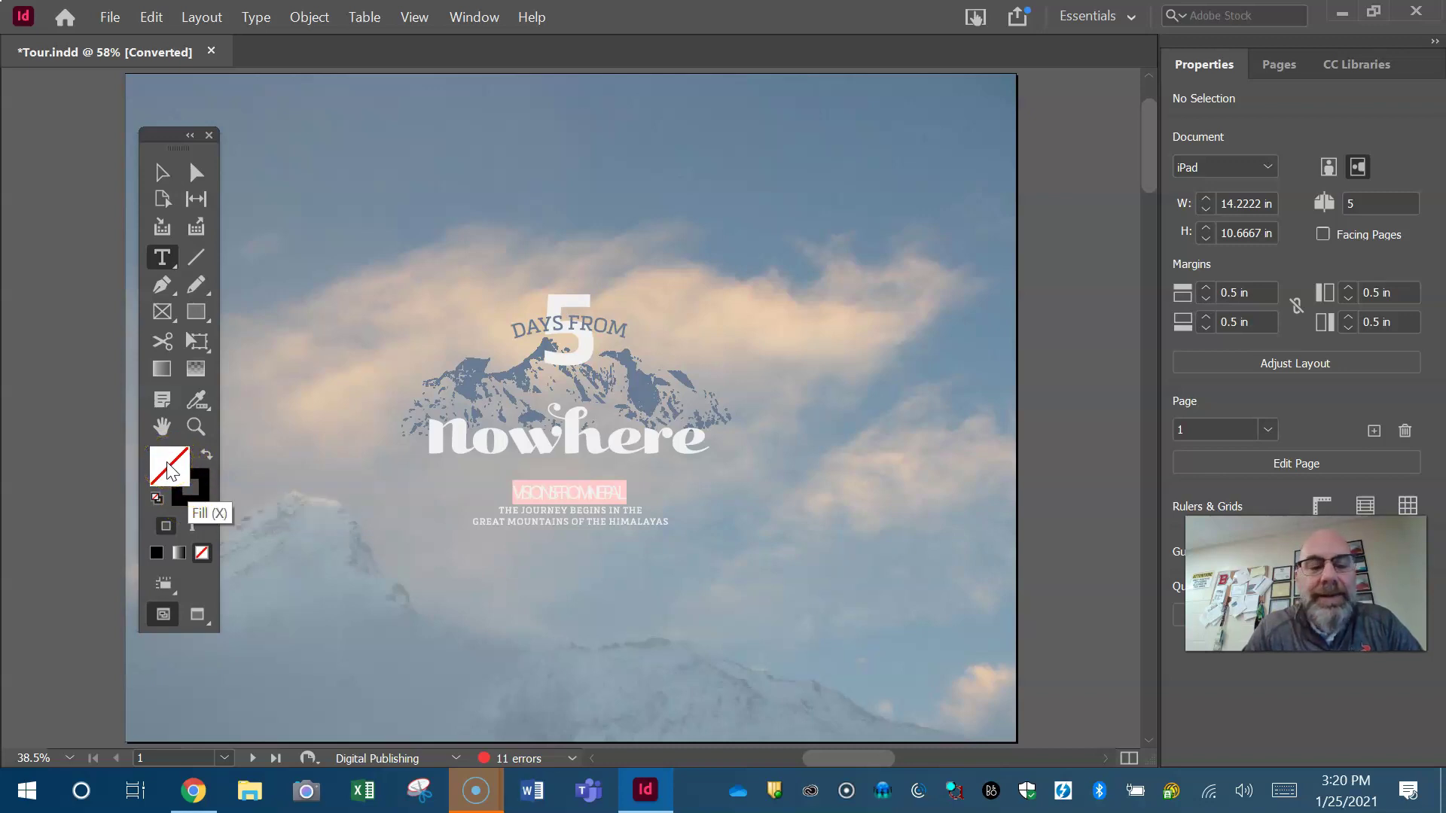
click(192, 501)
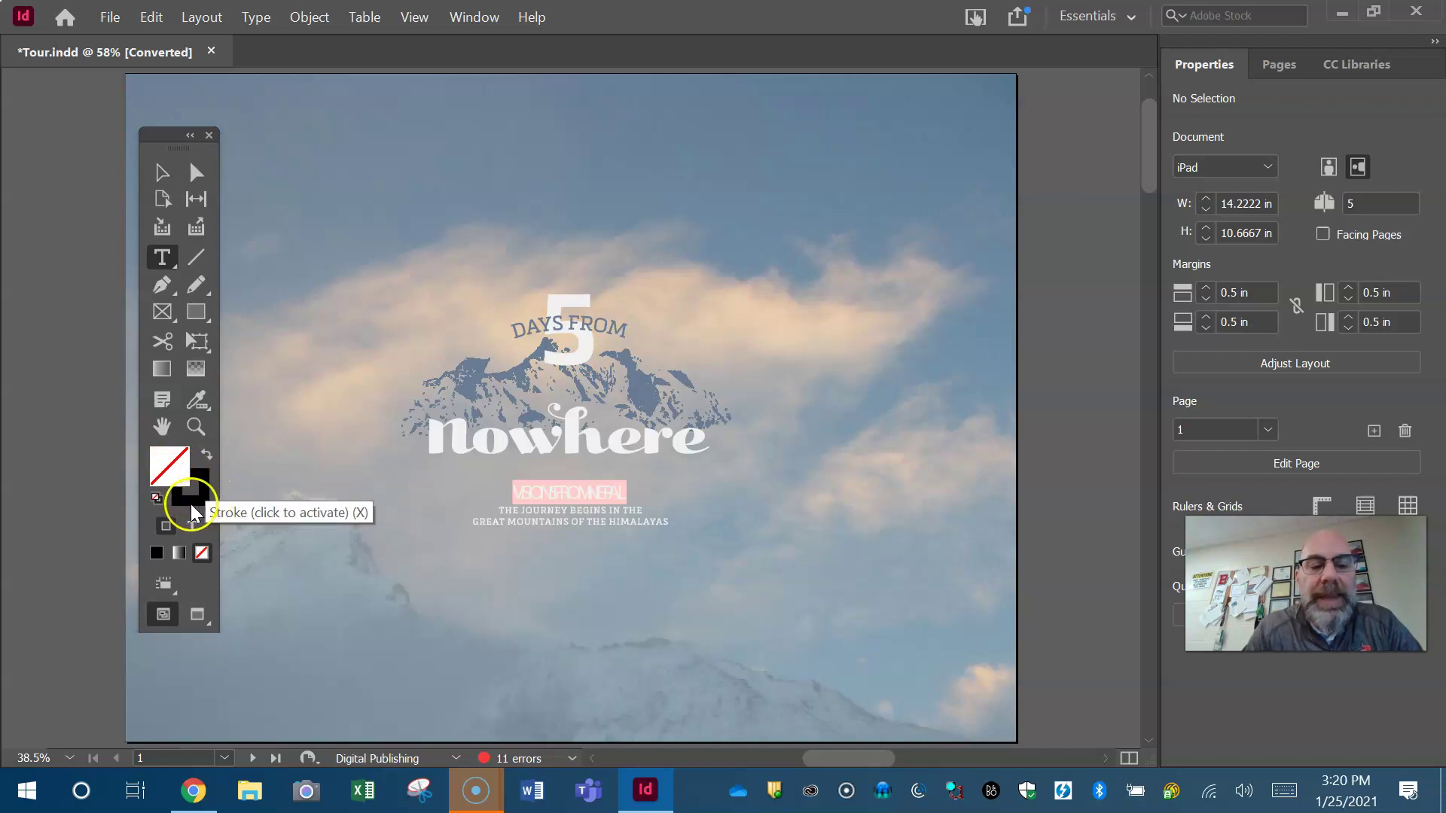
click(210, 458)
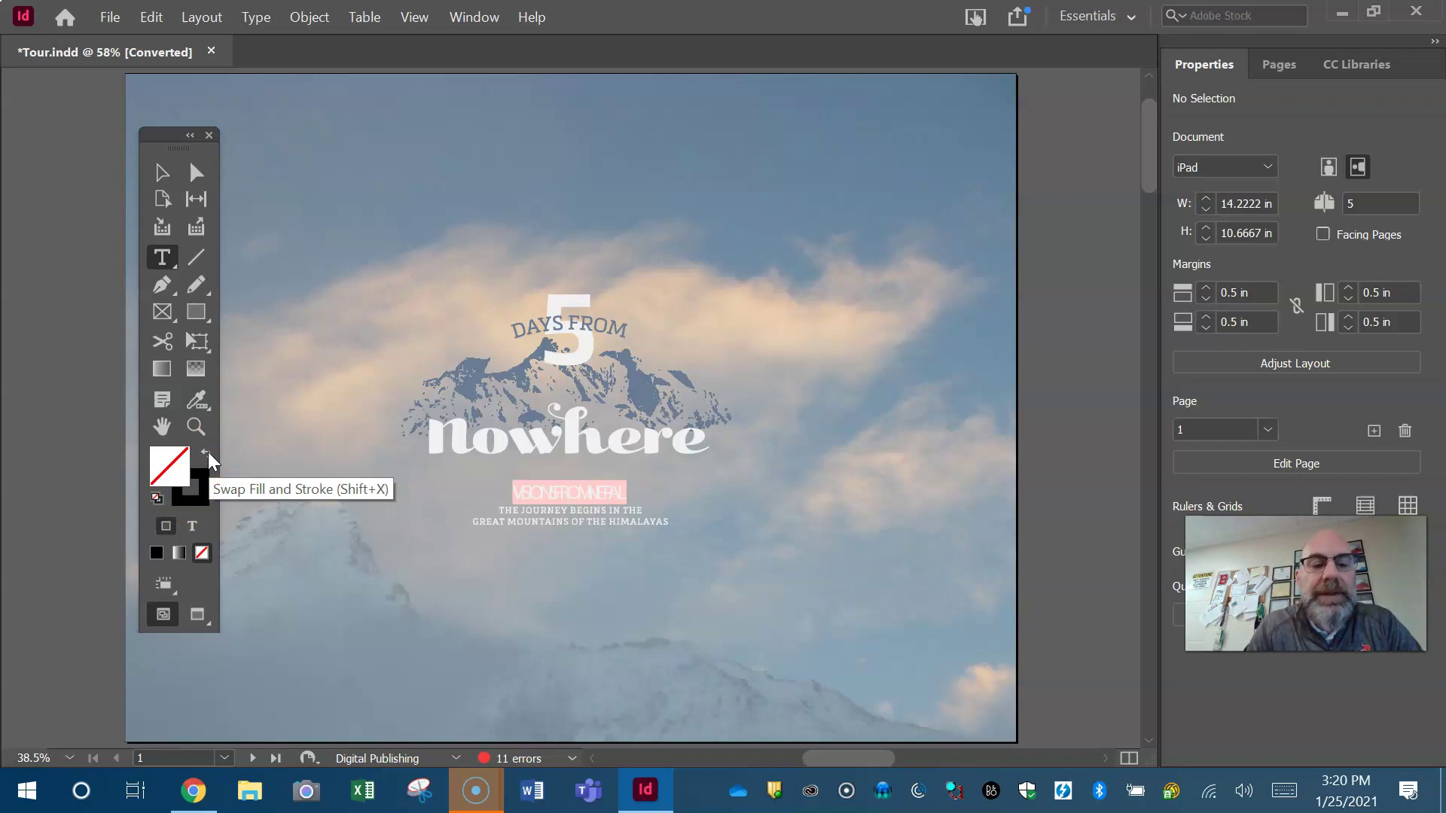
click(209, 456)
click(169, 467)
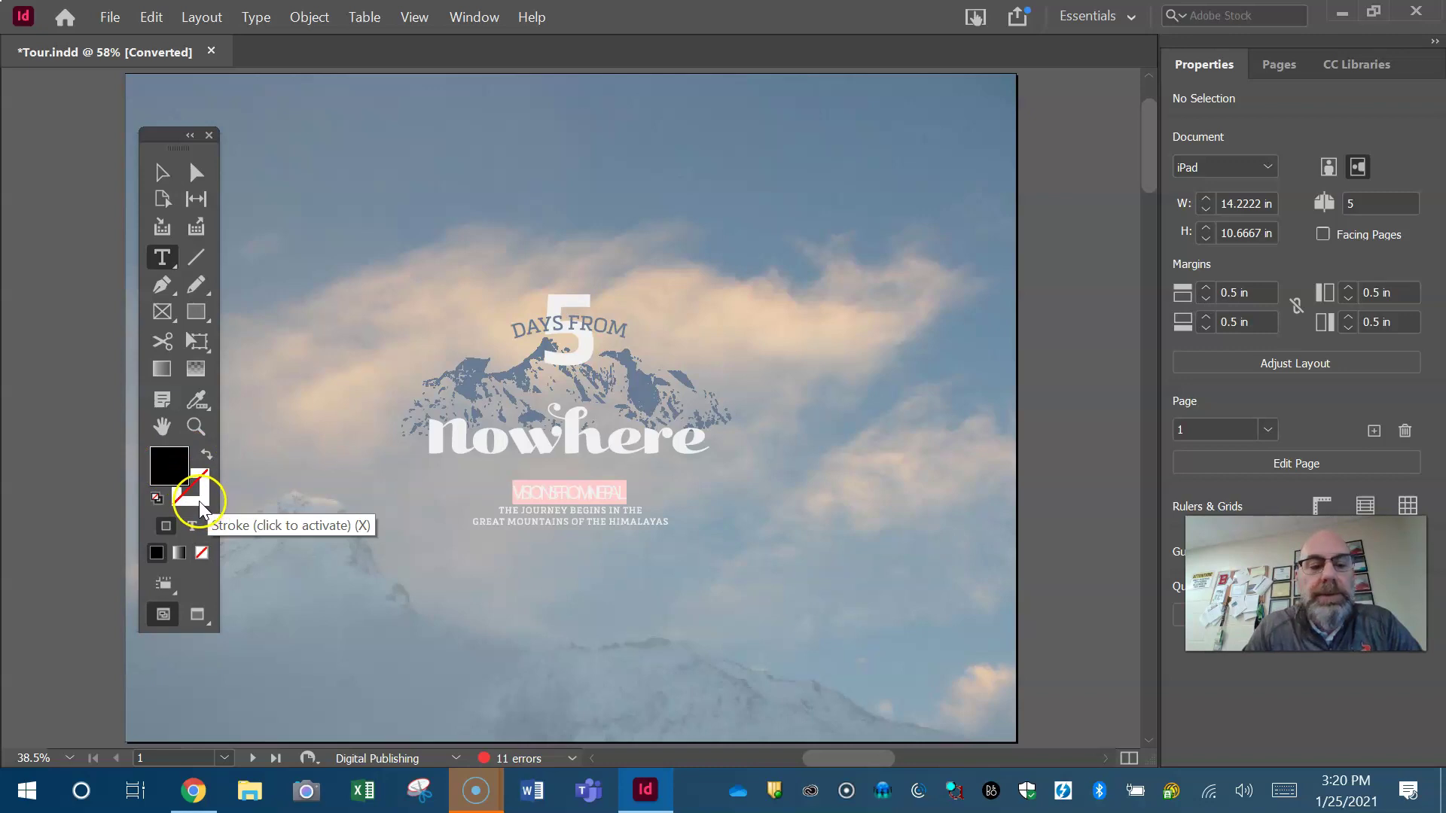
click(207, 454)
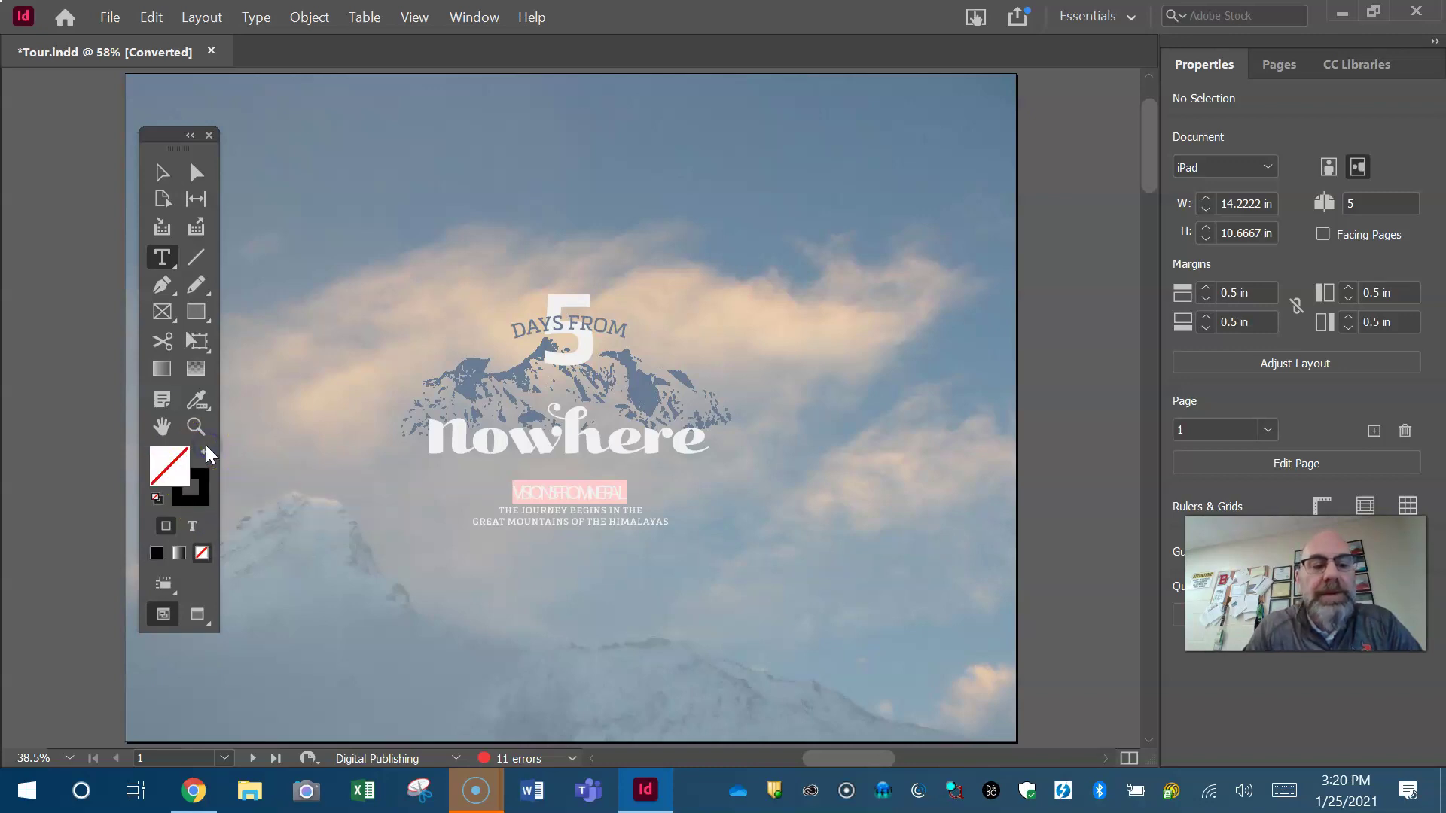
click(170, 465)
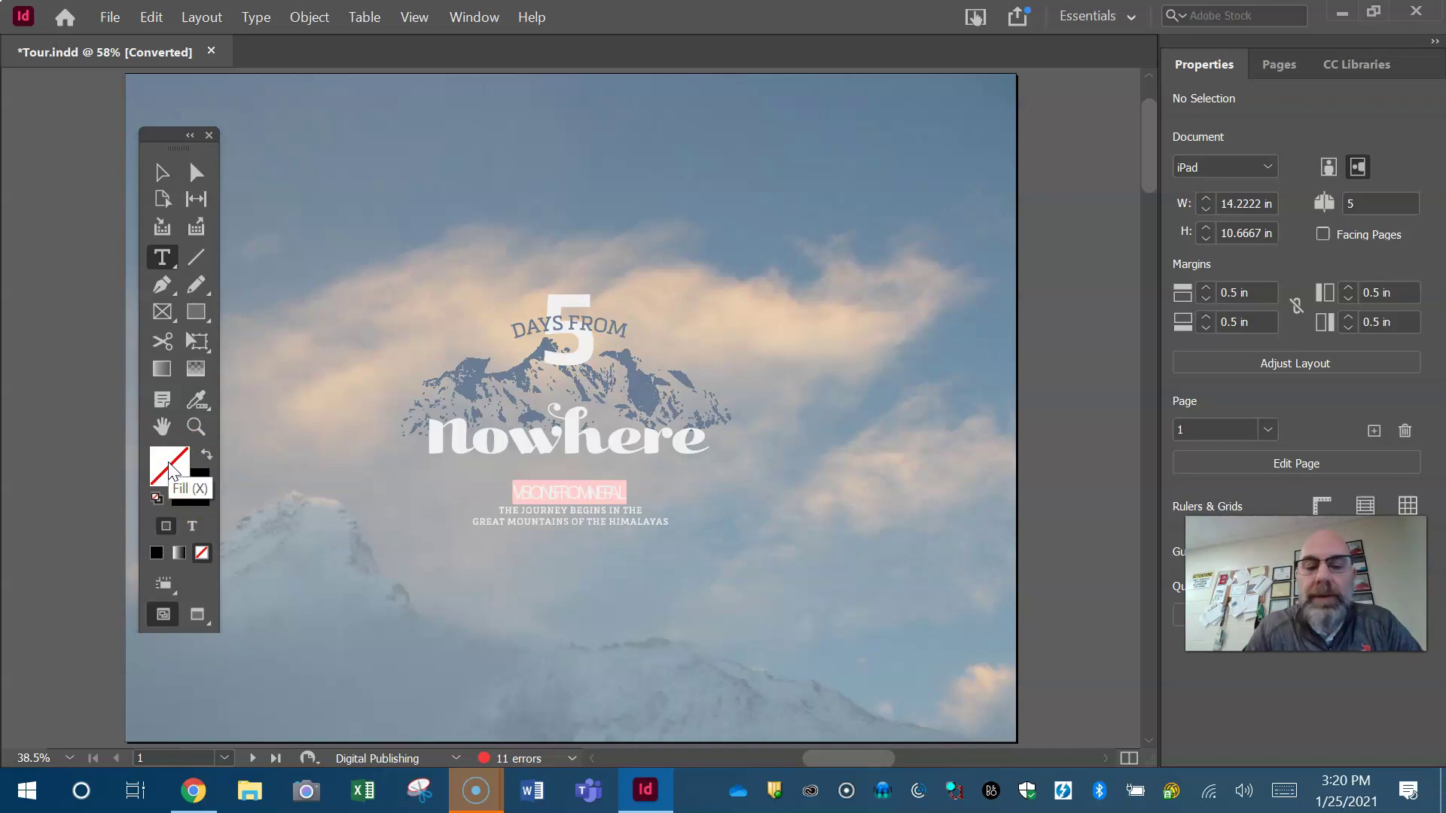
click(197, 493)
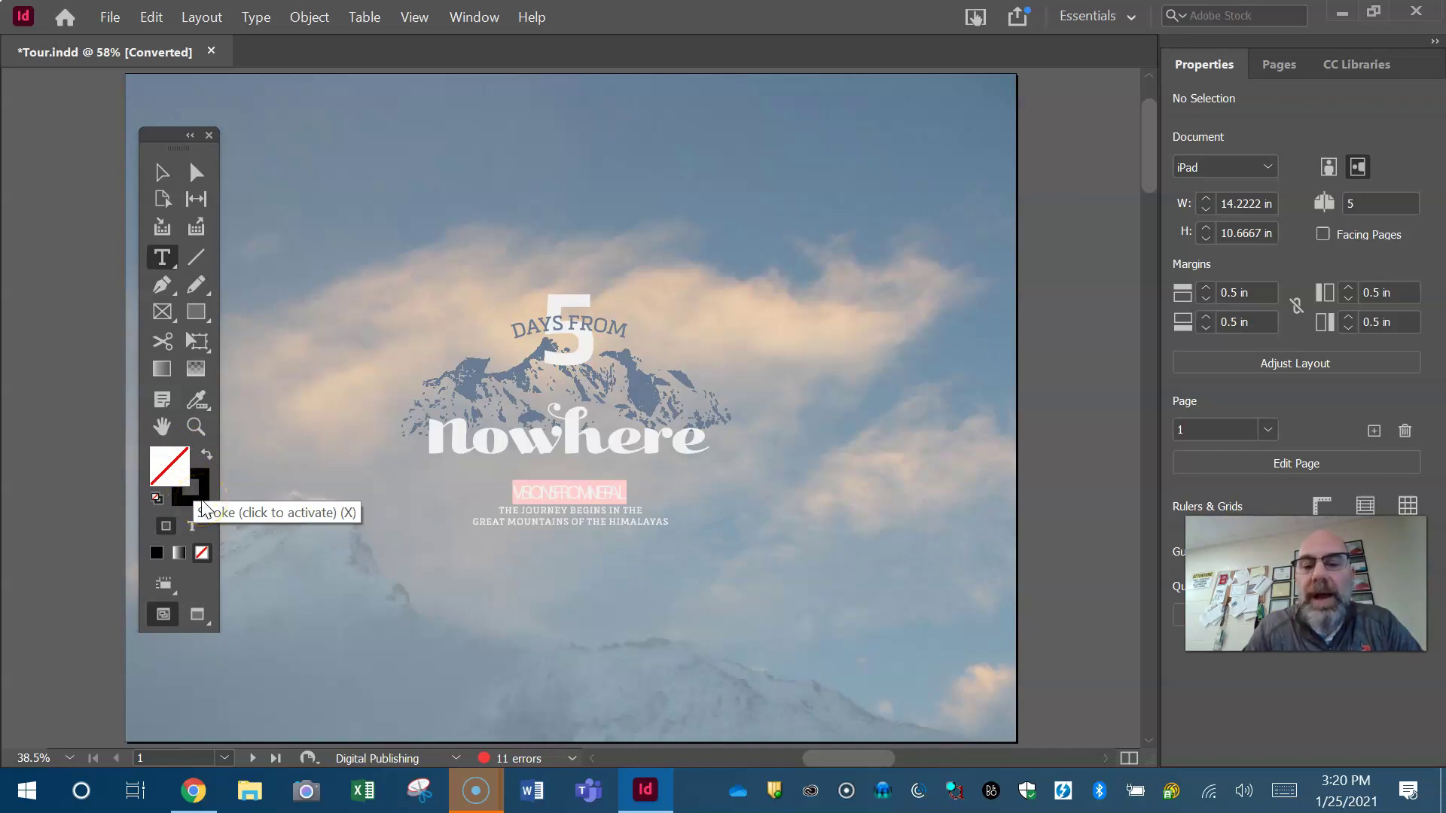
click(213, 488)
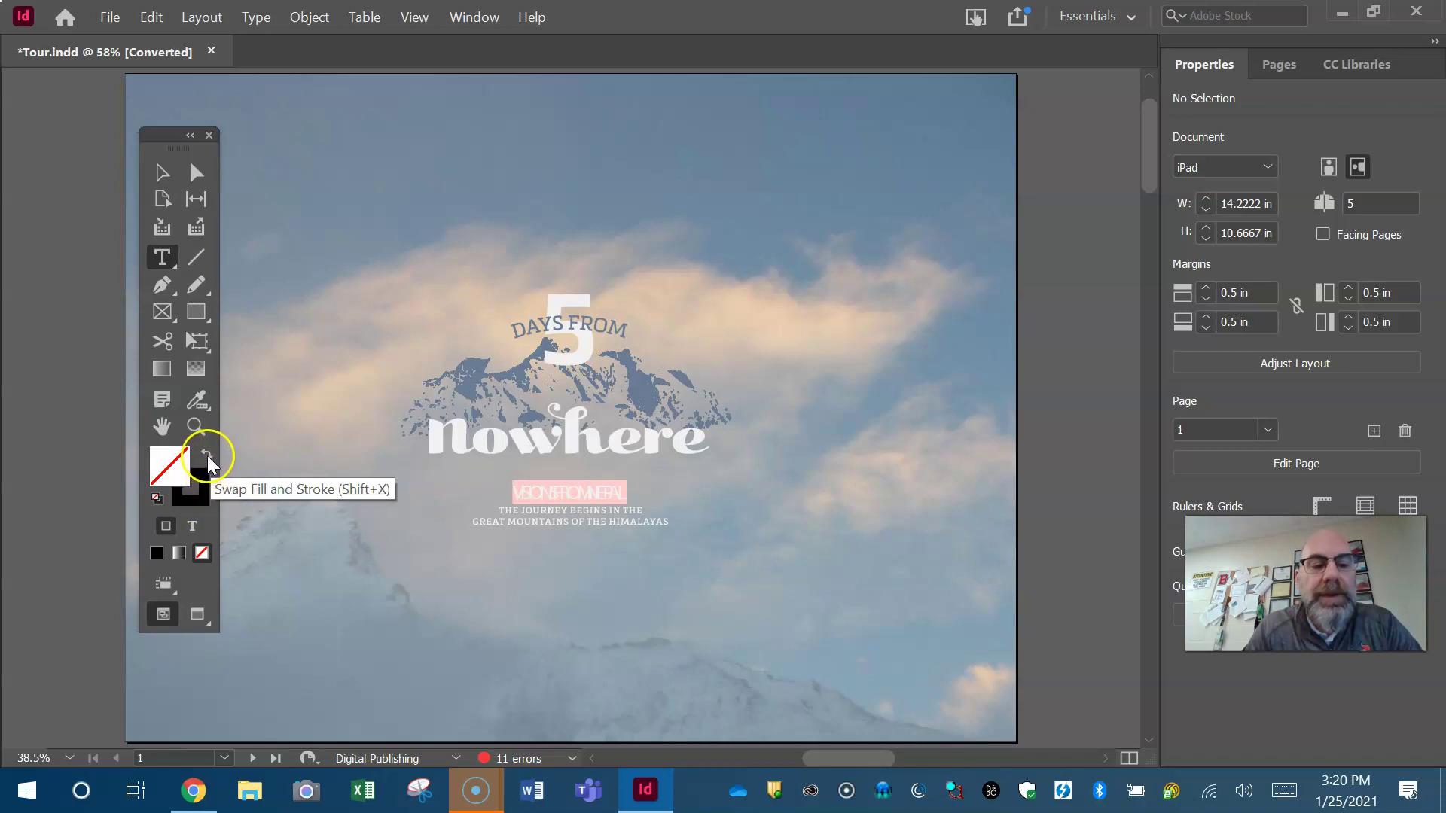
click(208, 458)
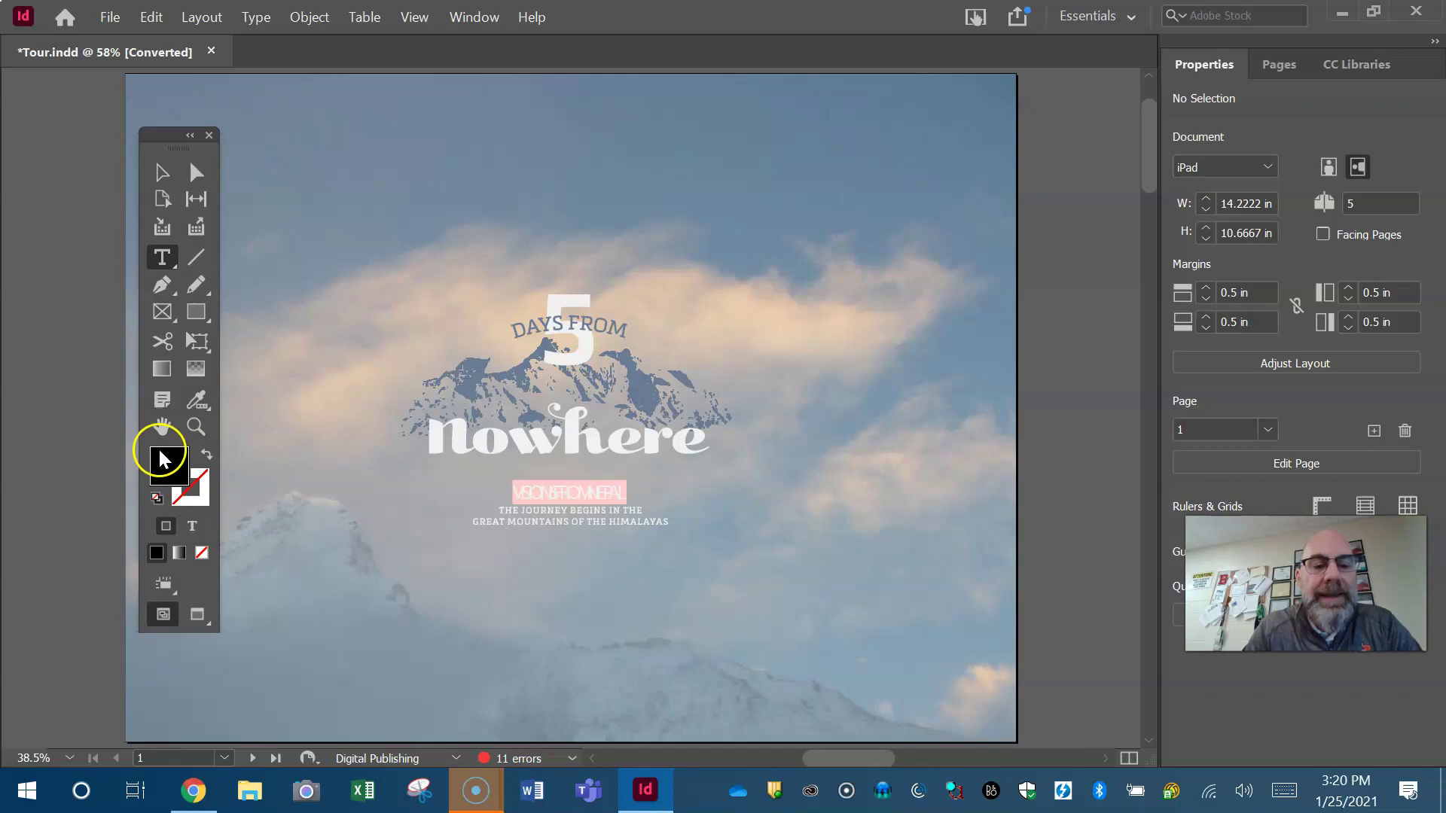
click(174, 473)
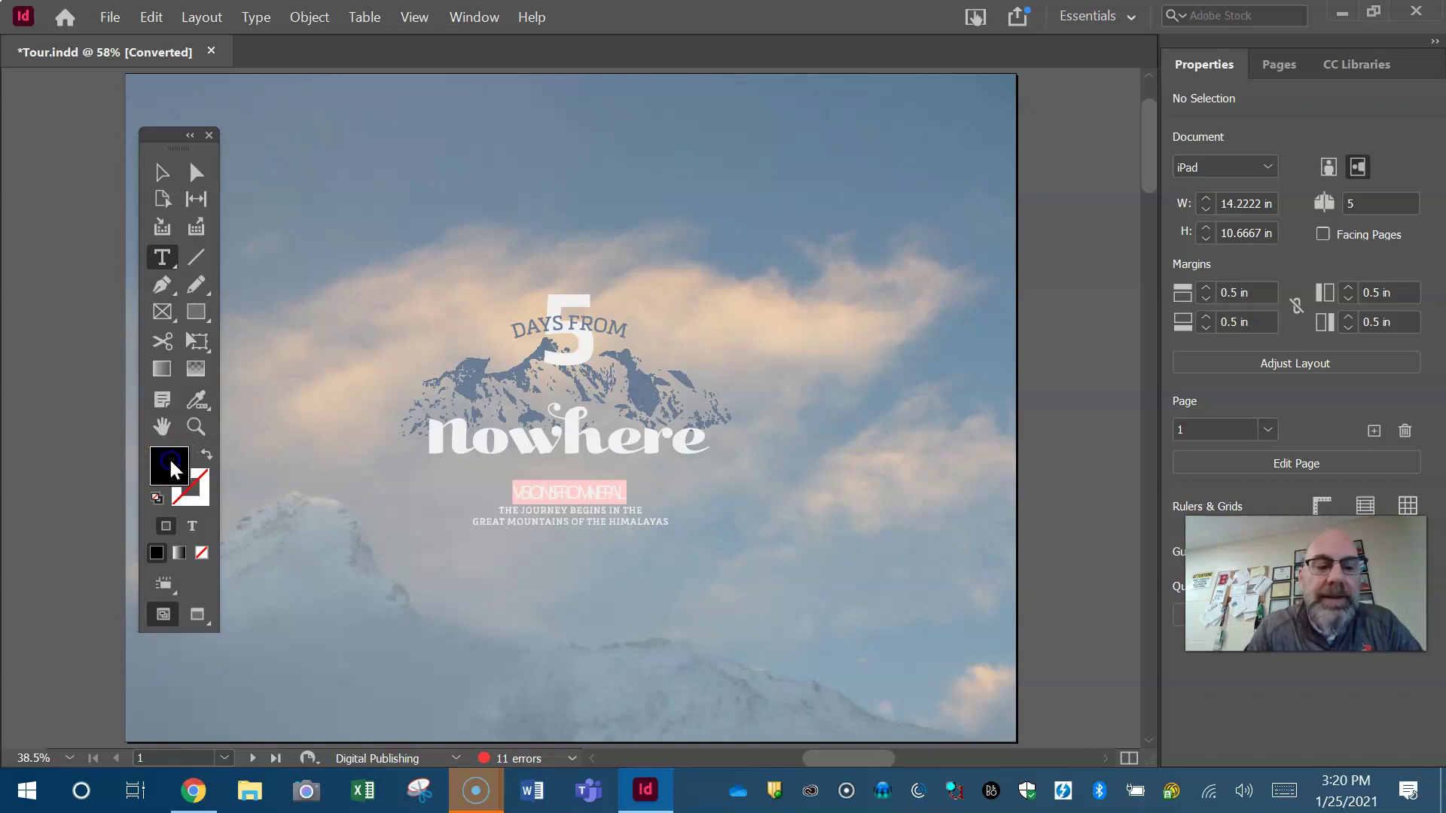
- Sample cyan, light cyan, dark teal and green fills in the Color Picker, then cancel
double_click(171, 463)
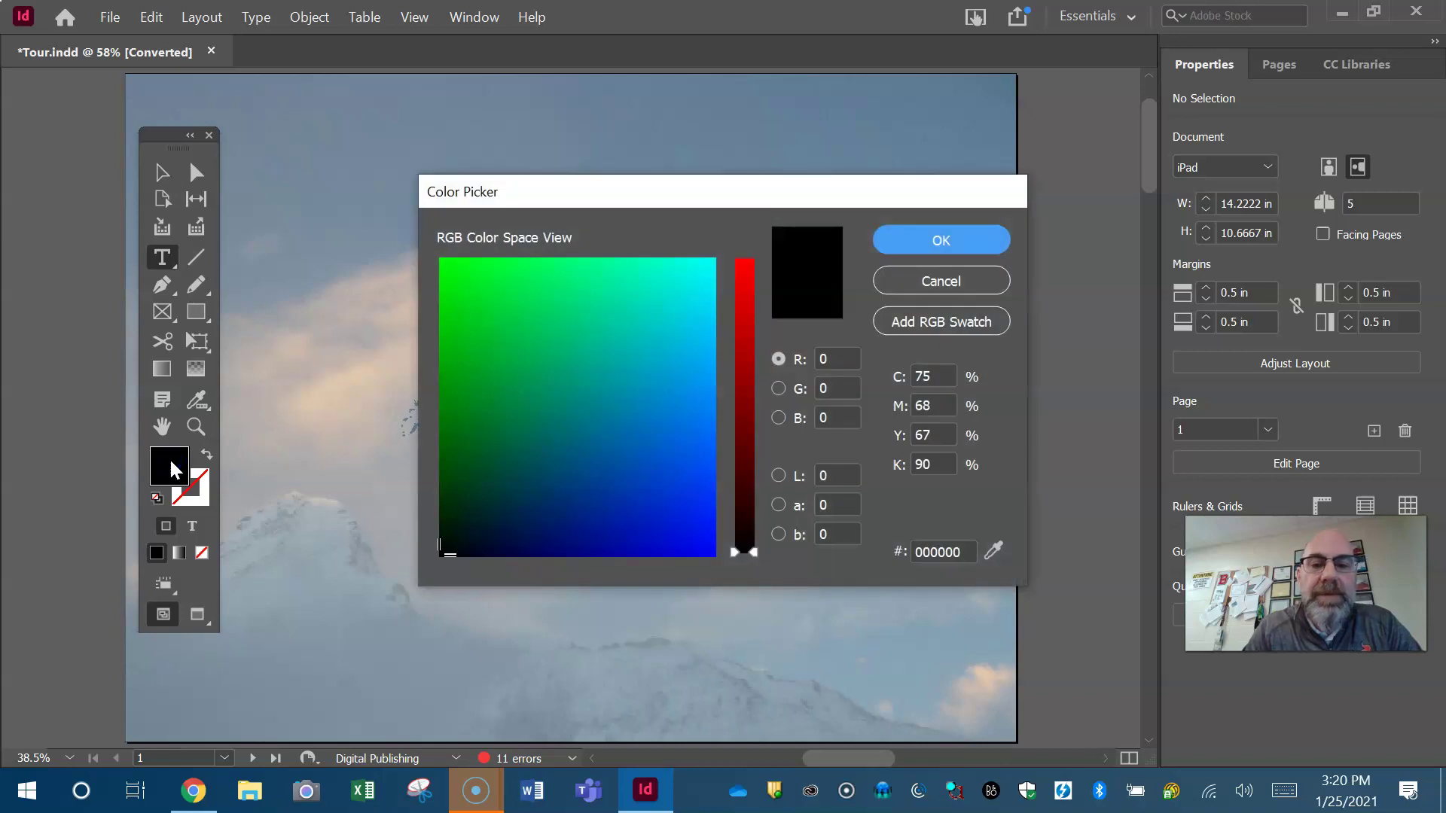
click(685, 351)
click(678, 295)
click(566, 448)
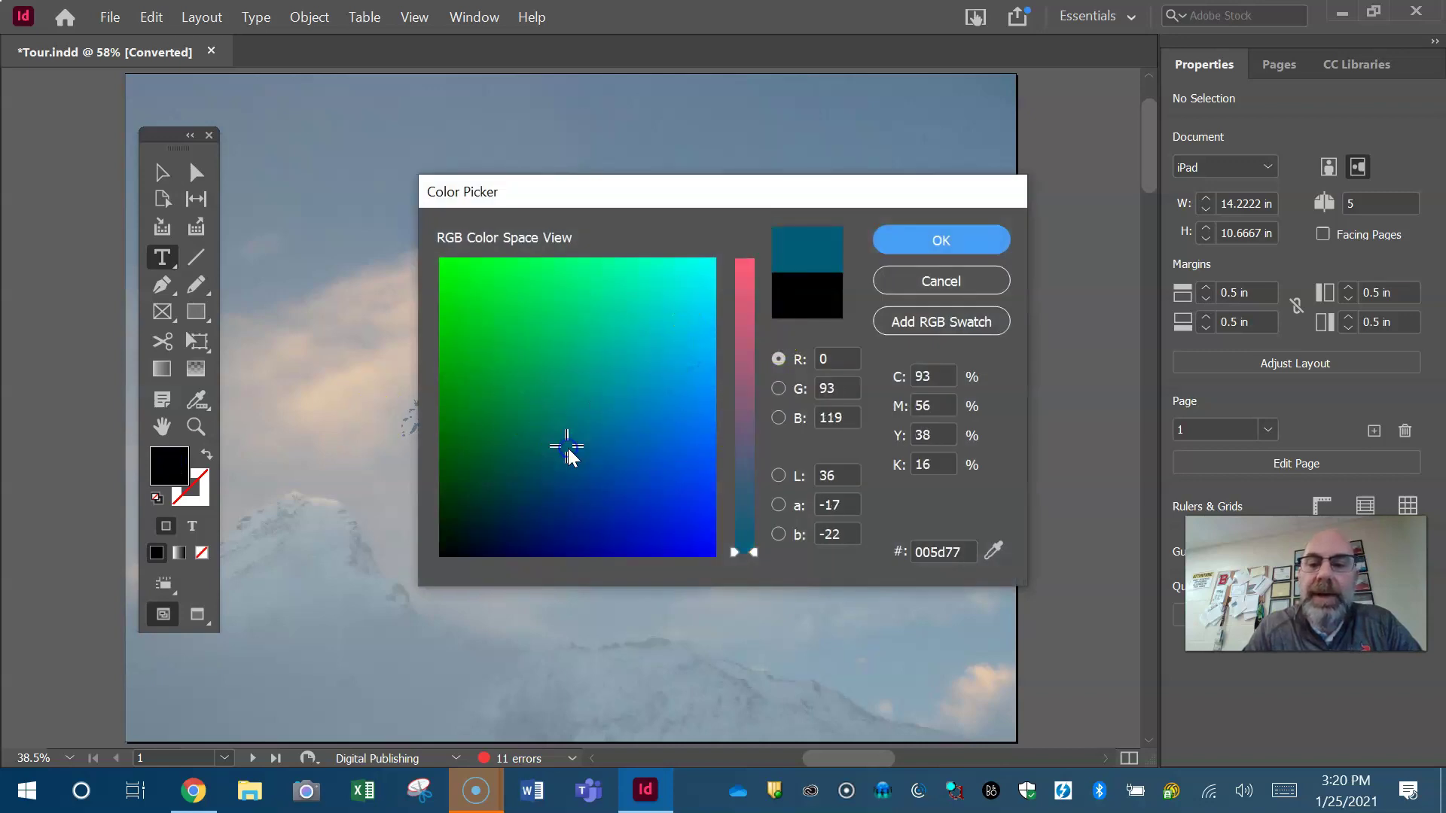
click(540, 376)
click(921, 279)
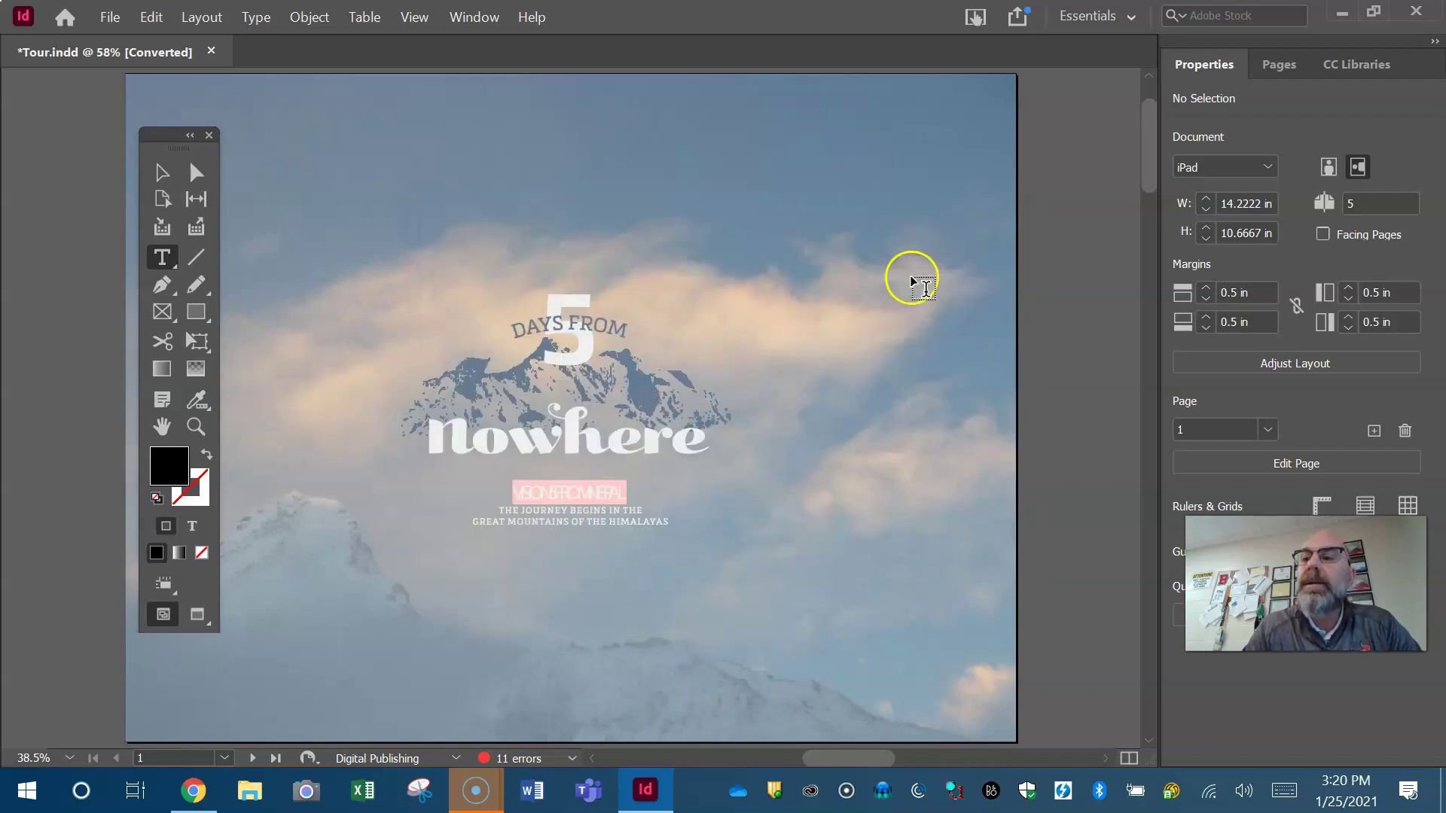
- Check the Window menu, then swap fill and stroke so the stroke is black
click(498, 16)
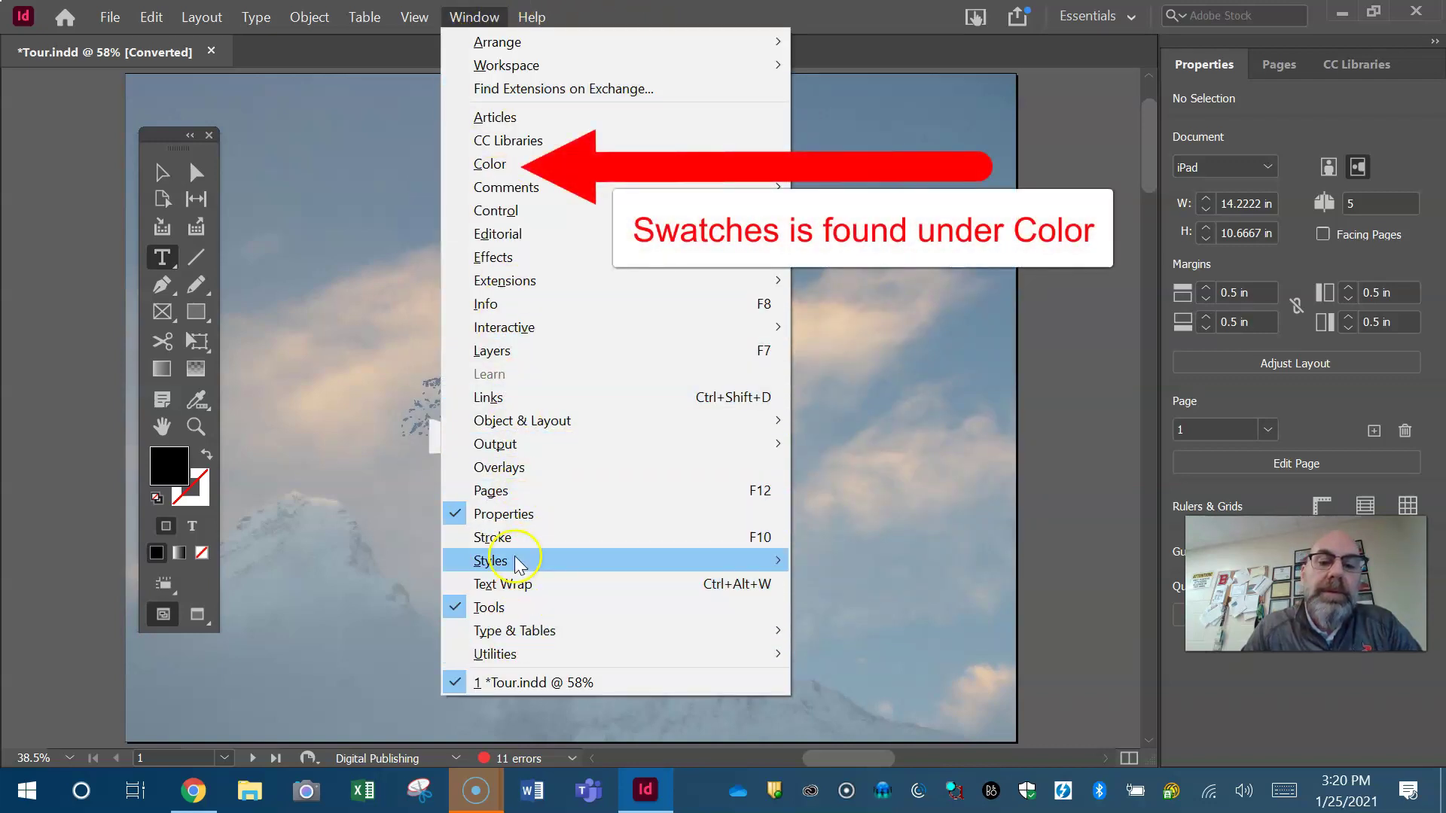
click(690, 7)
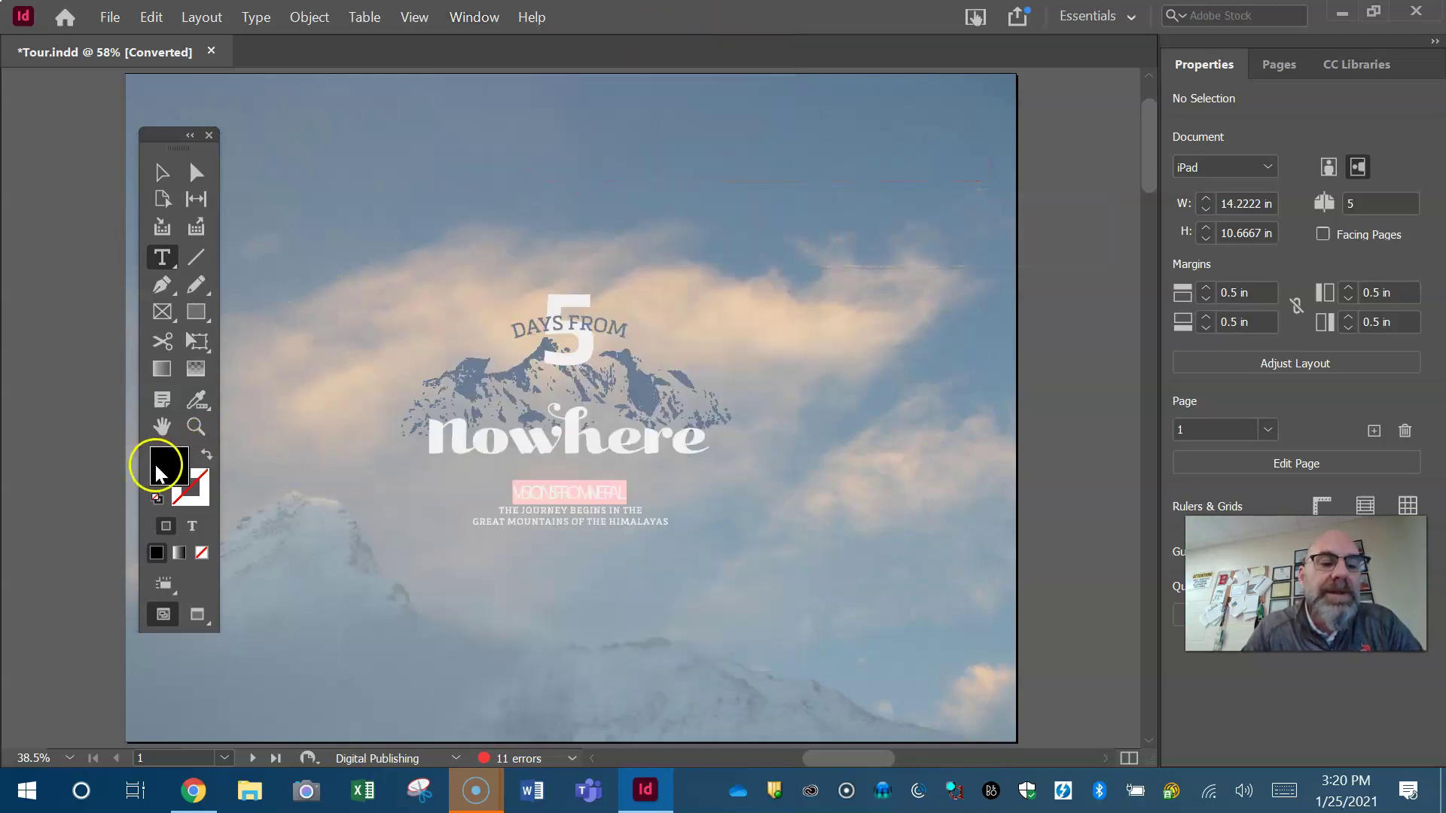
click(209, 455)
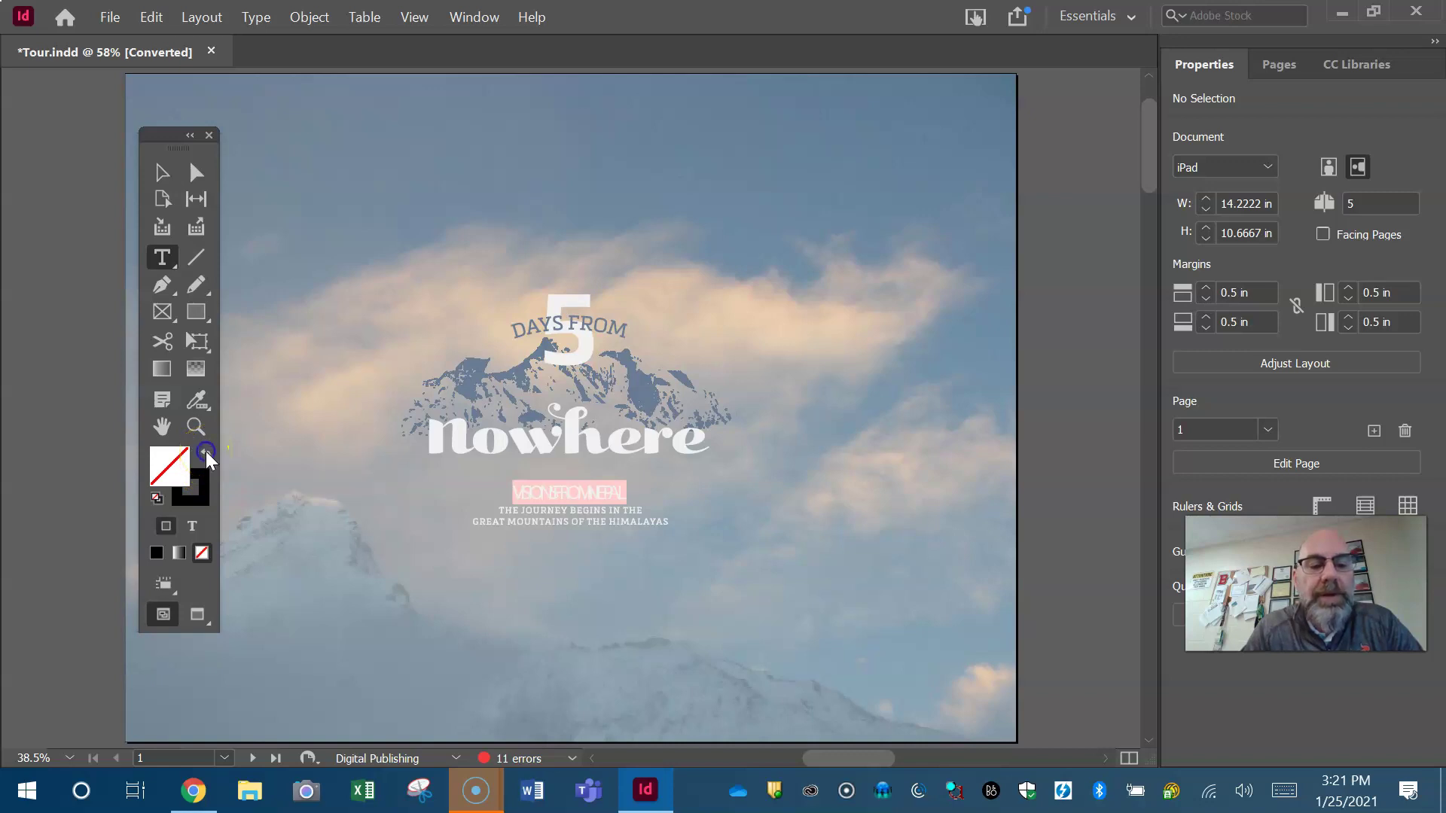
click(208, 455)
click(169, 475)
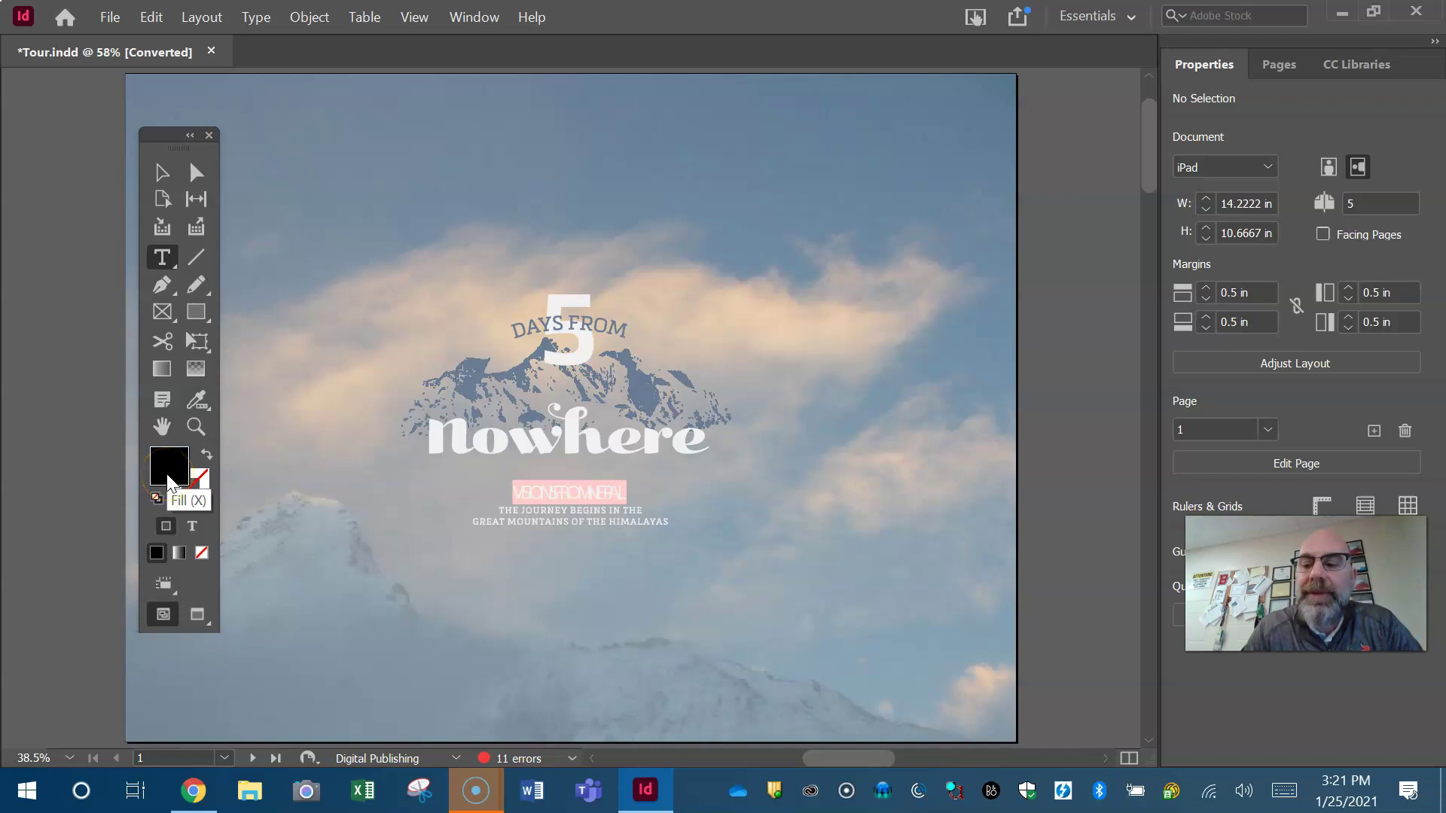
click(194, 482)
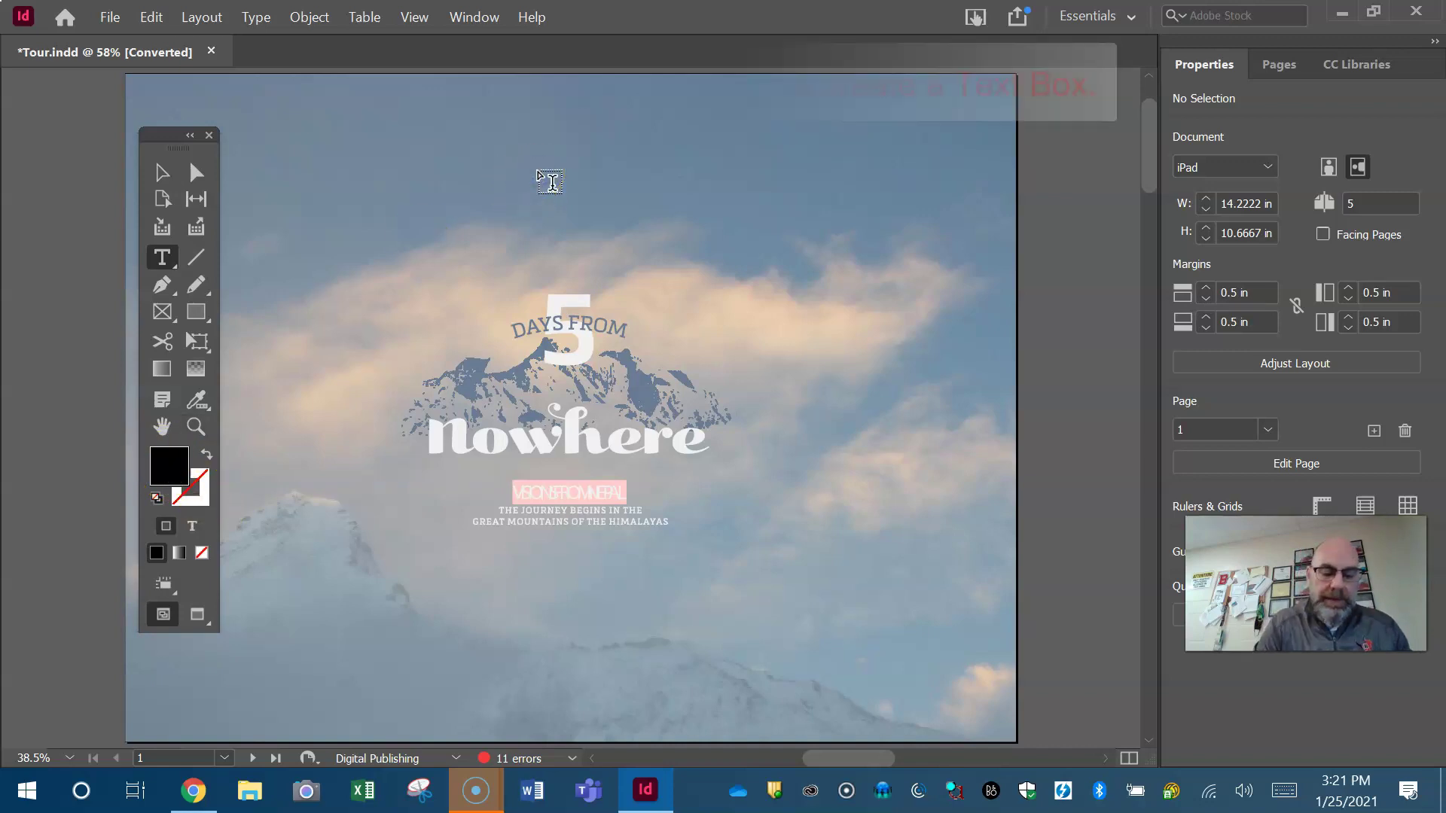
drag(428, 182, 736, 264)
click(543, 191)
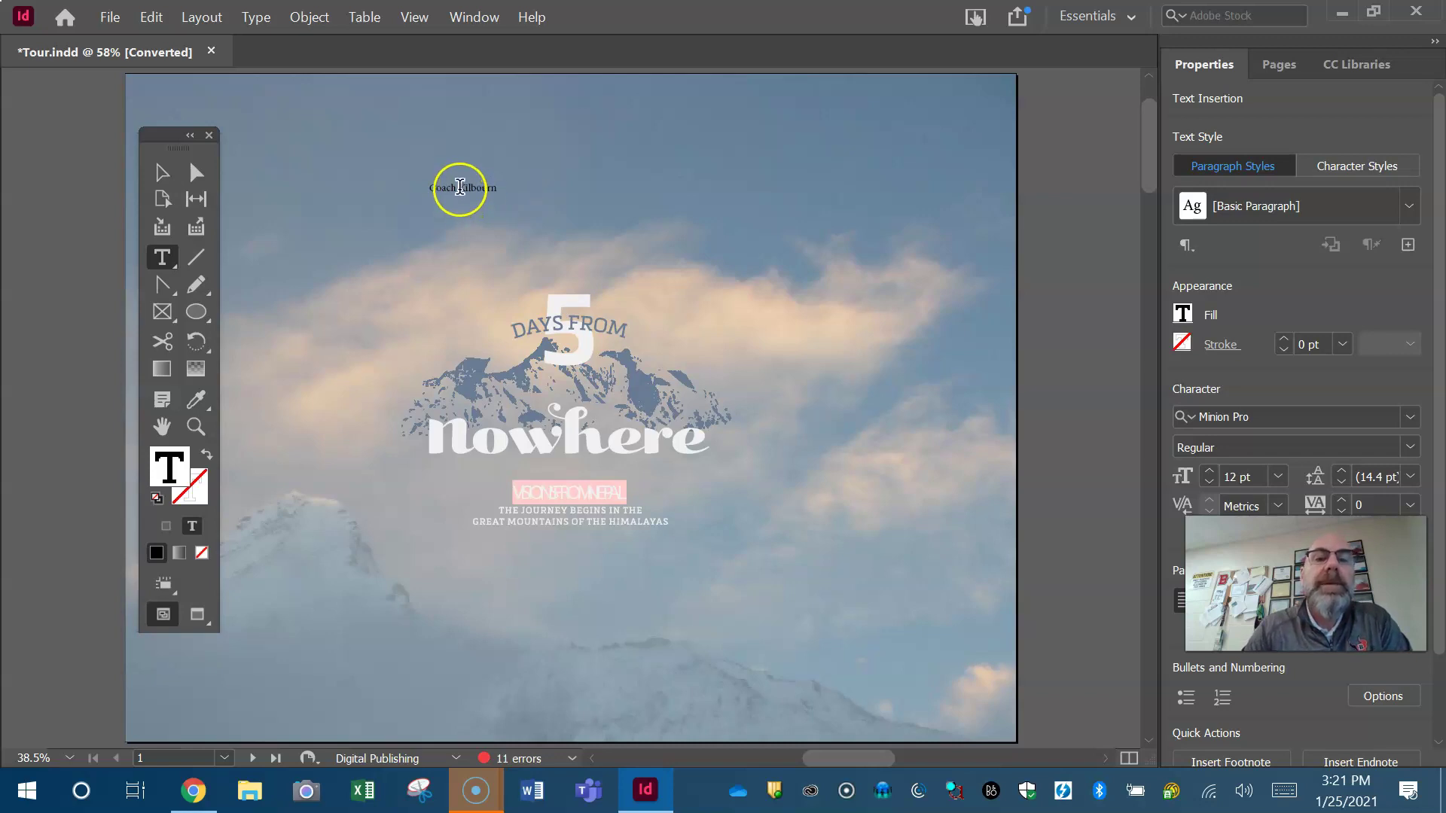
- Select the name text and float the Properties panel over the page's right side
double_click(460, 187)
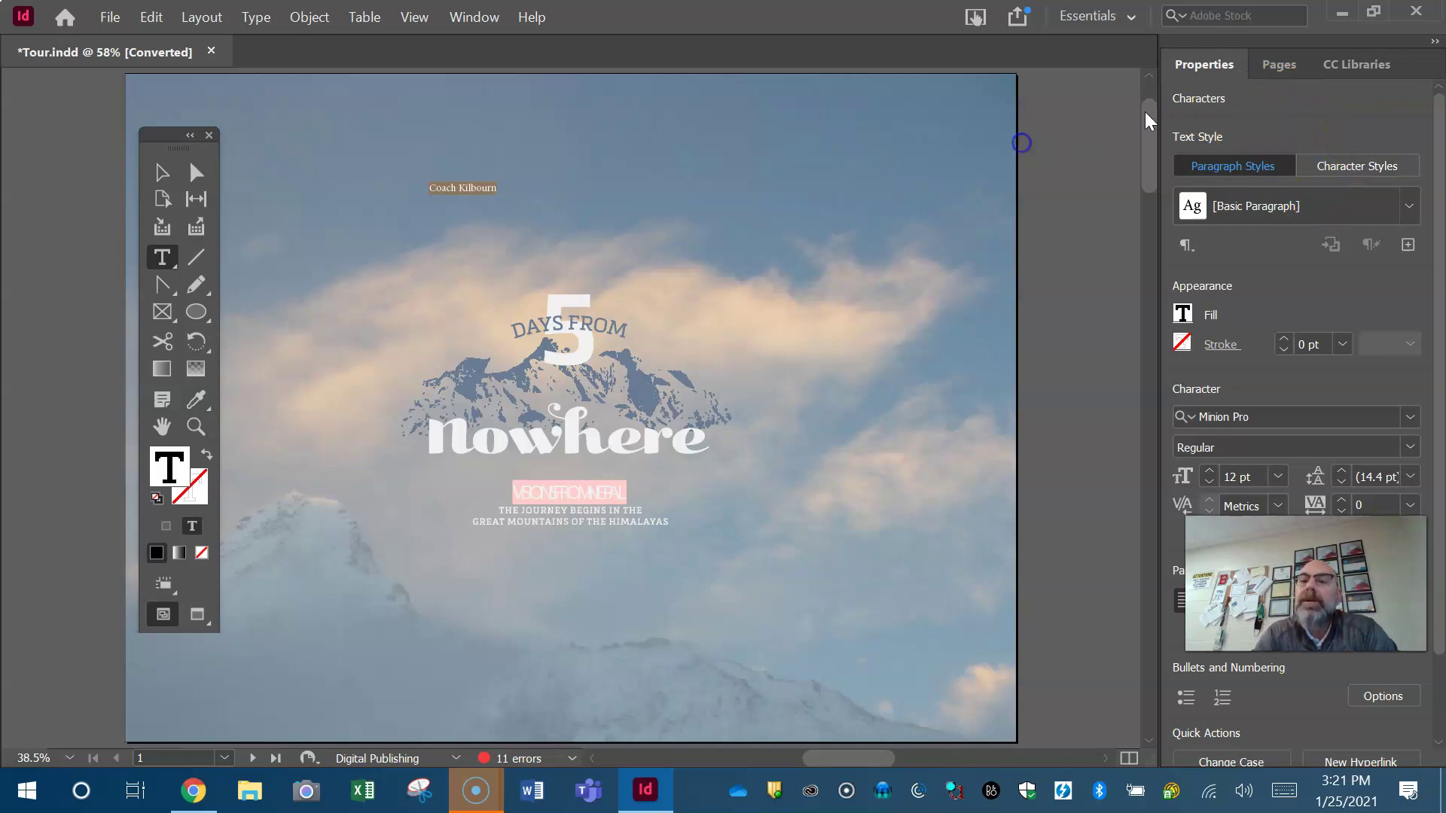
drag(1213, 67, 889, 76)
click(861, 312)
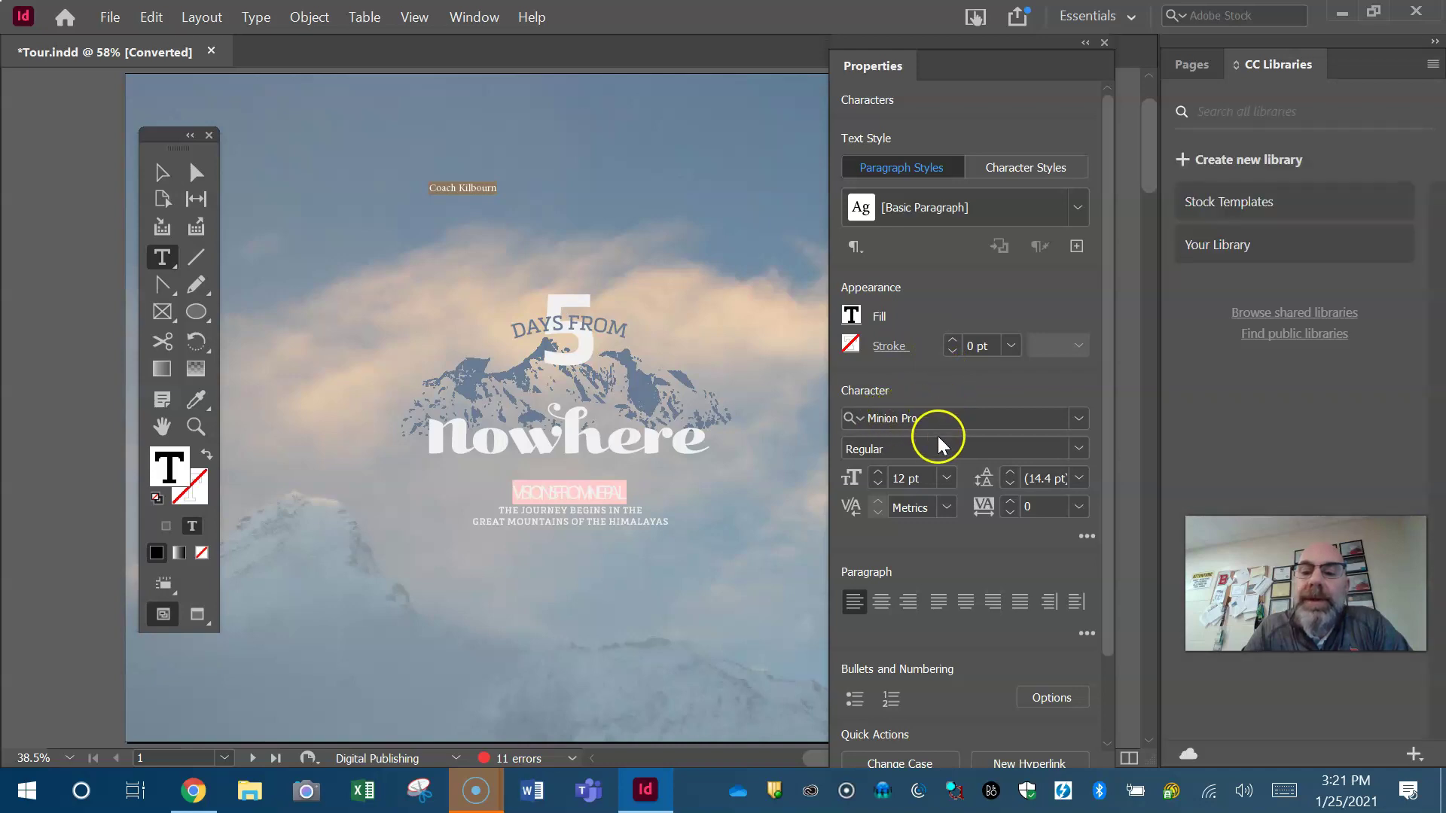
- Raise Coach Kilbourn's font size from 12 pt to 47 pt, keeping Minion Pro Regular
click(878, 472)
click(878, 472)
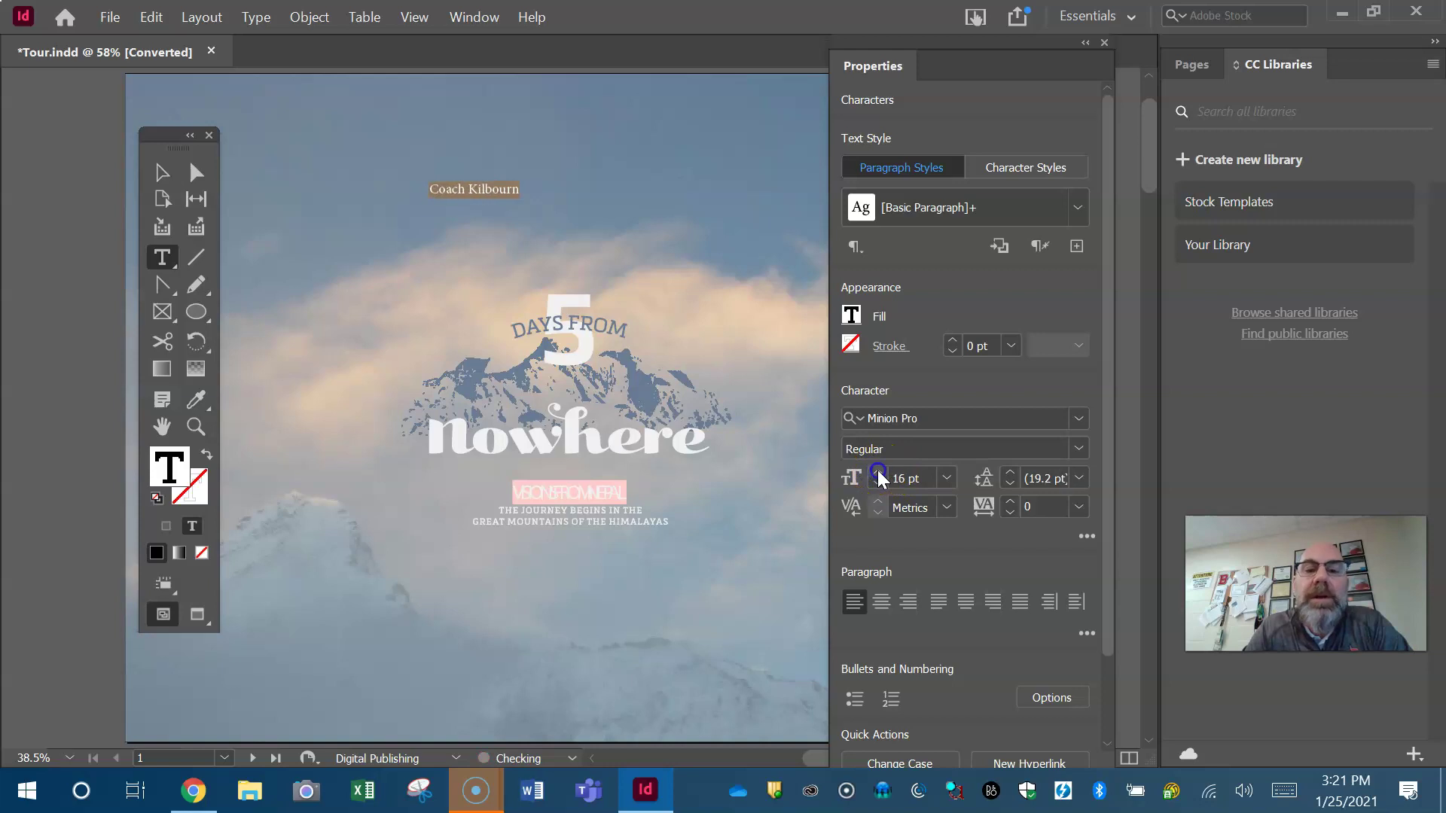
click(878, 472)
click(878, 472)
click(878, 472)
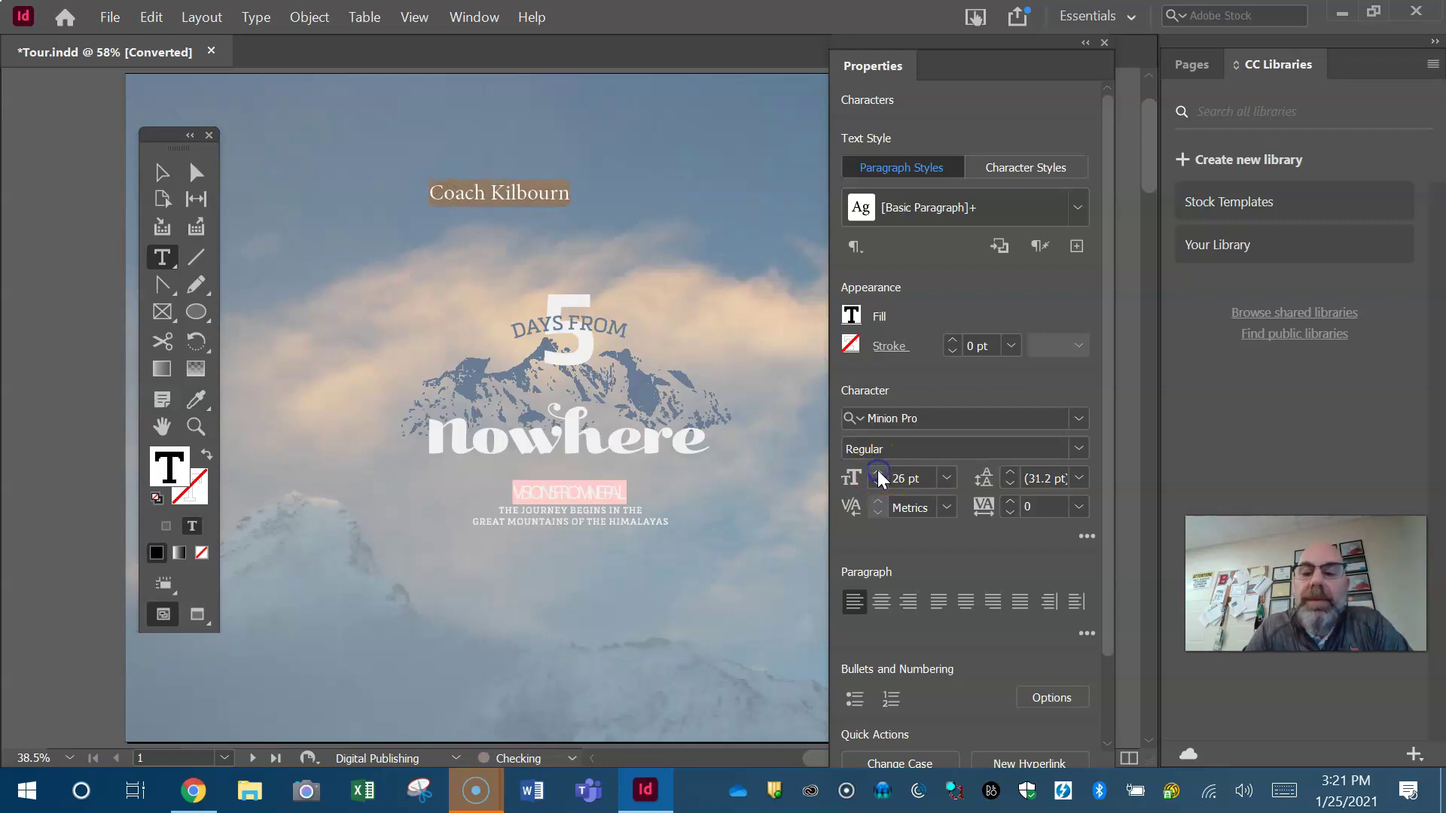
click(878, 472)
click(879, 472)
click(878, 473)
click(878, 472)
click(879, 472)
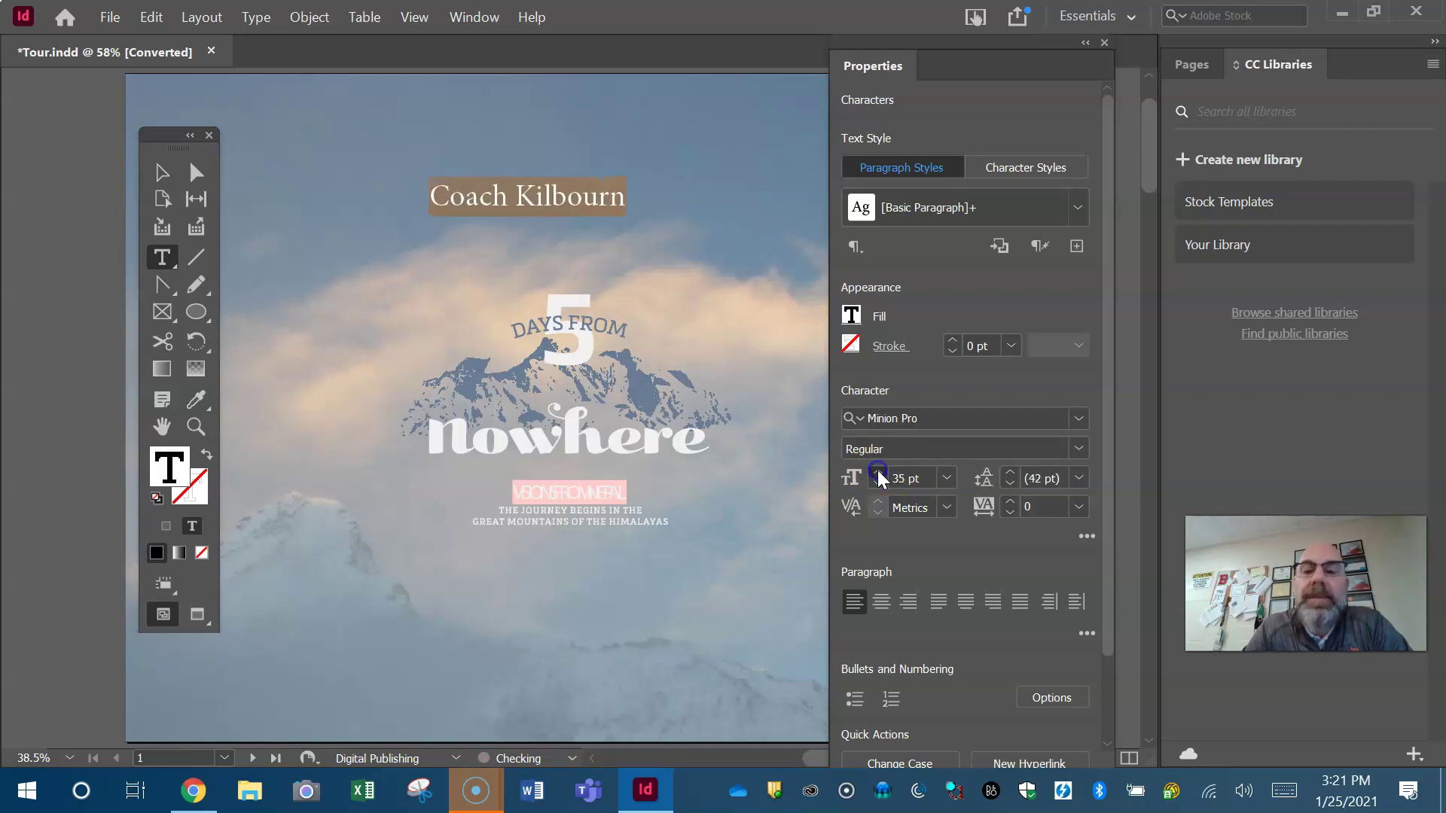
click(878, 472)
click(878, 472)
click(879, 472)
click(879, 472)
click(878, 472)
click(878, 472)
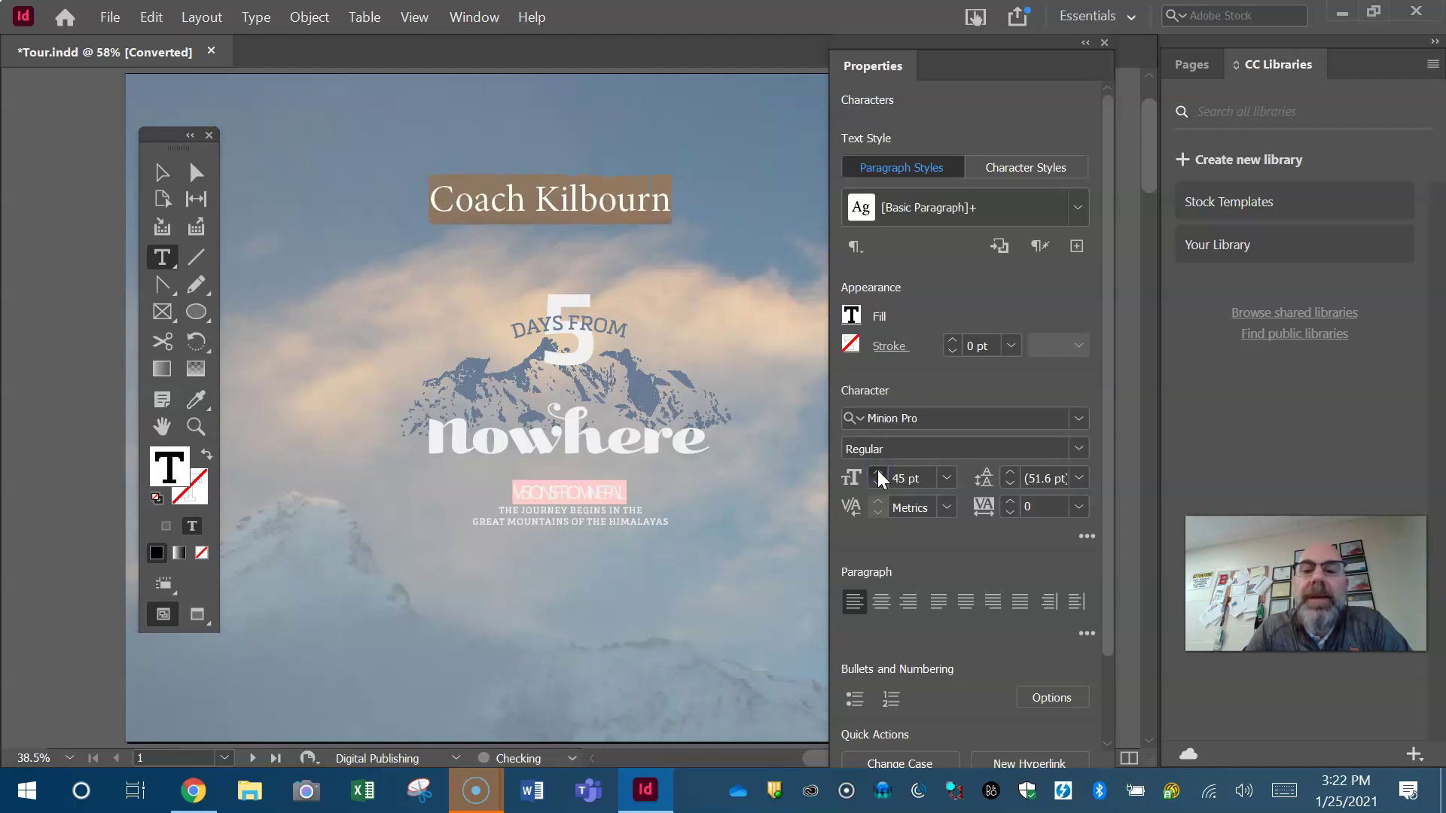
click(878, 472)
click(878, 472)
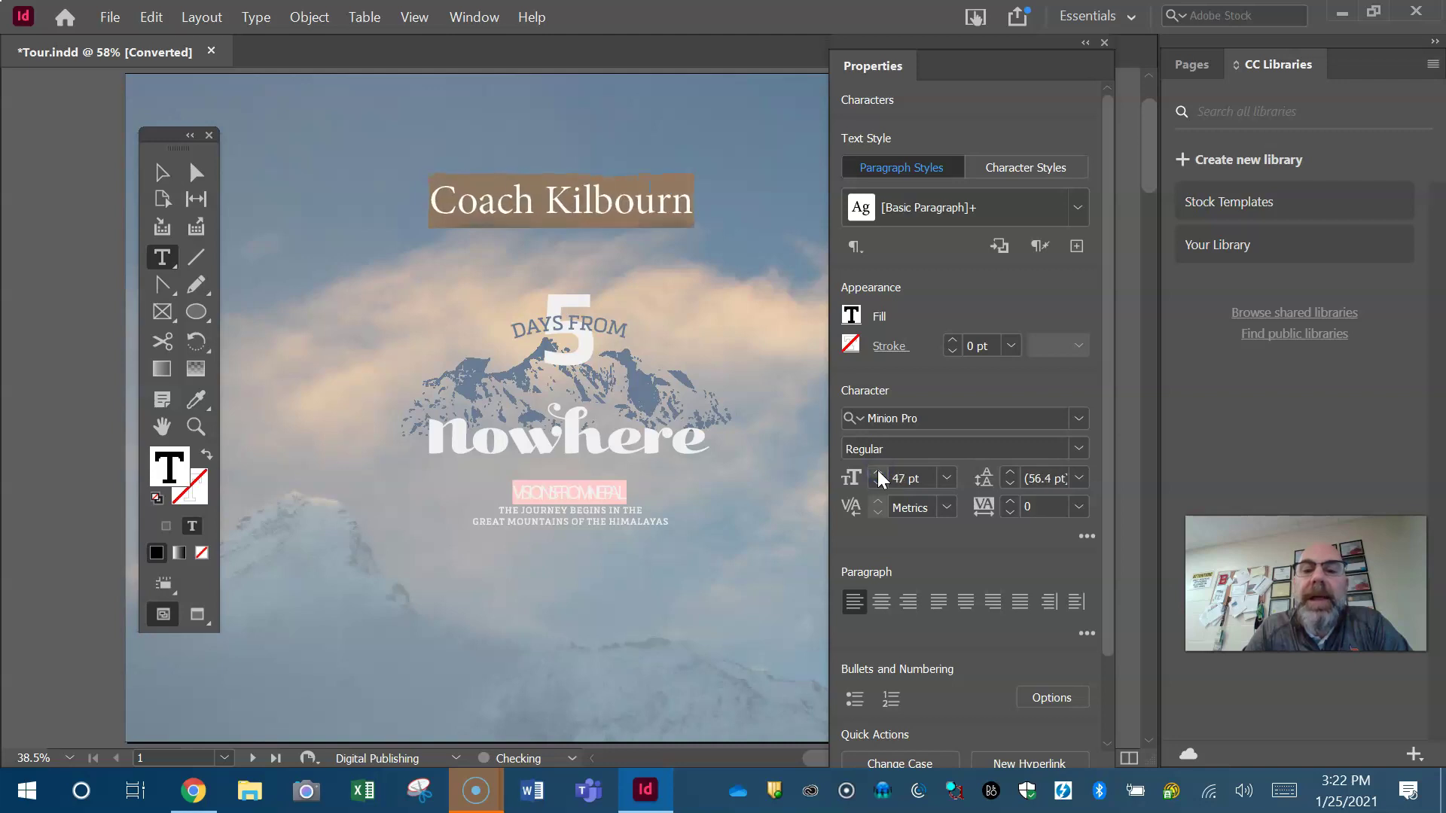
click(1079, 449)
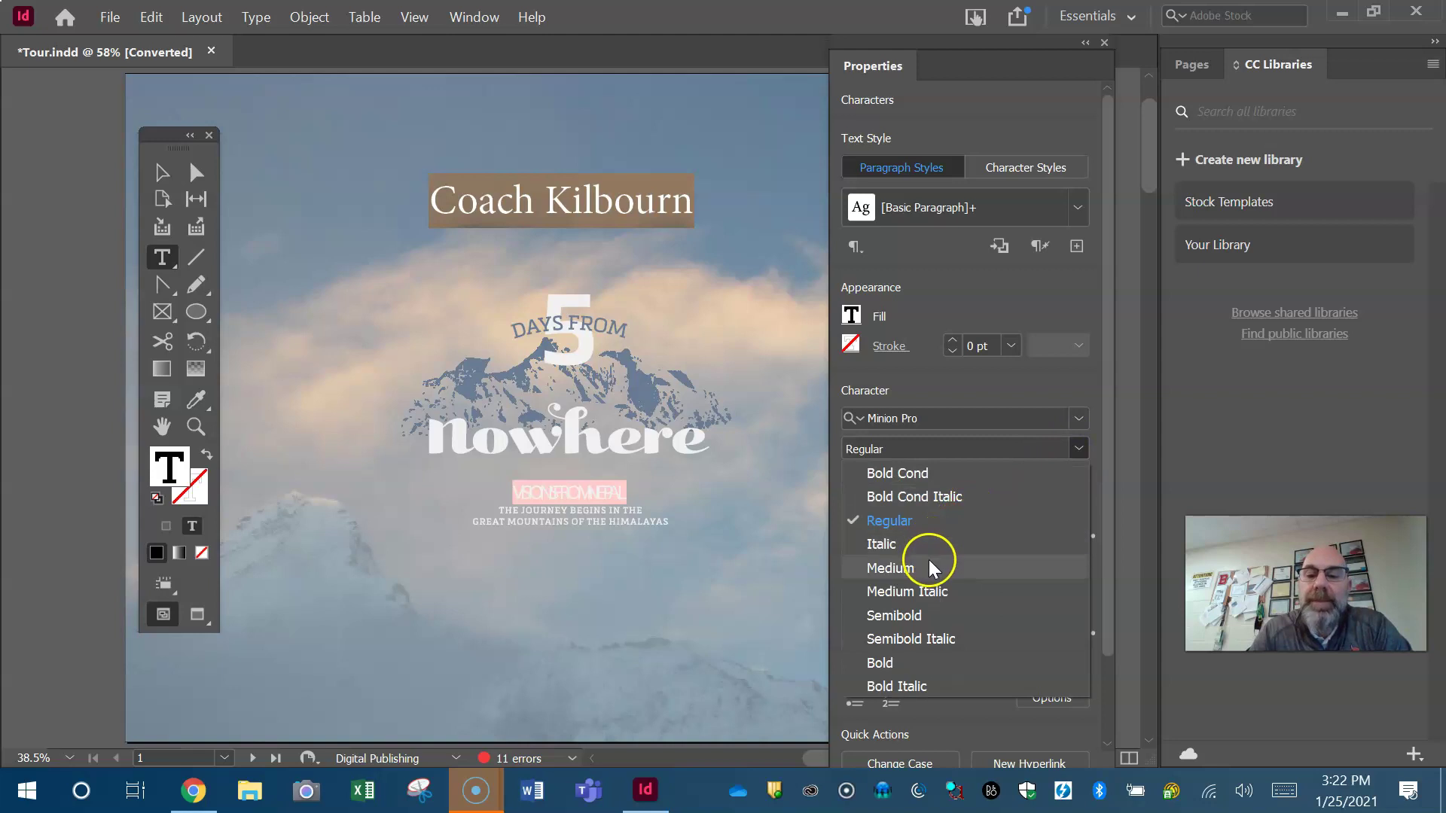
click(1081, 450)
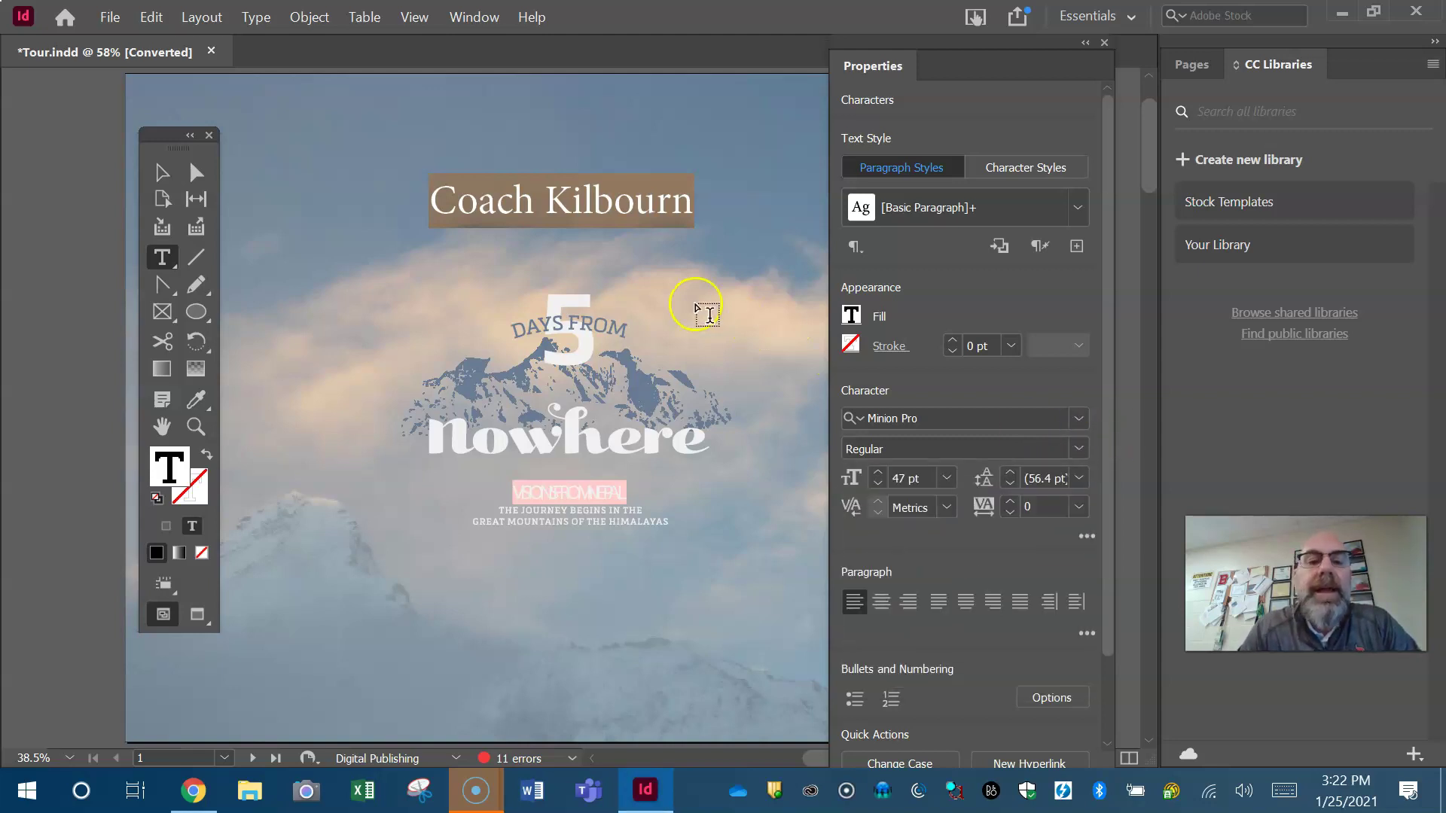
click(160, 174)
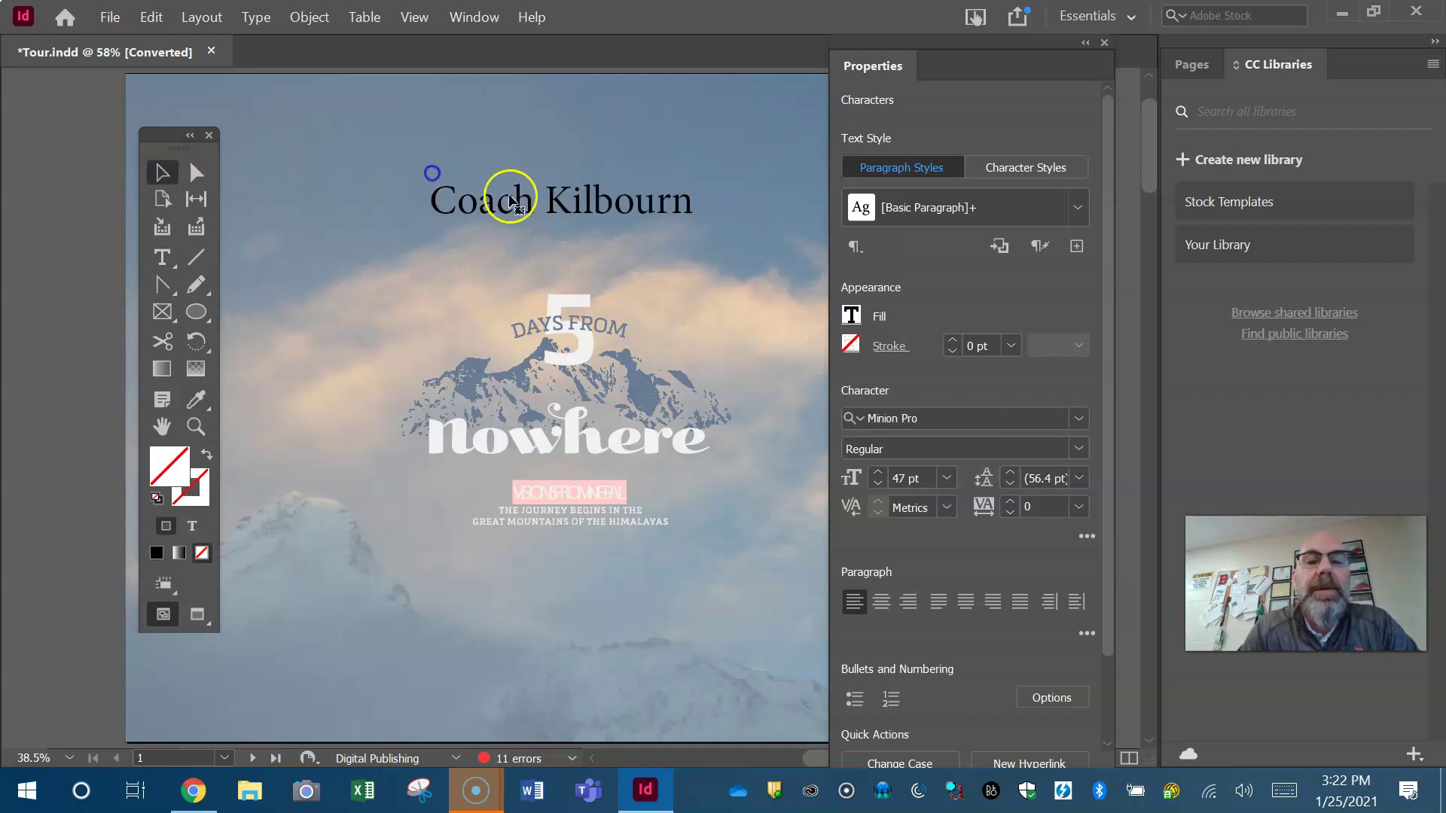
click(507, 199)
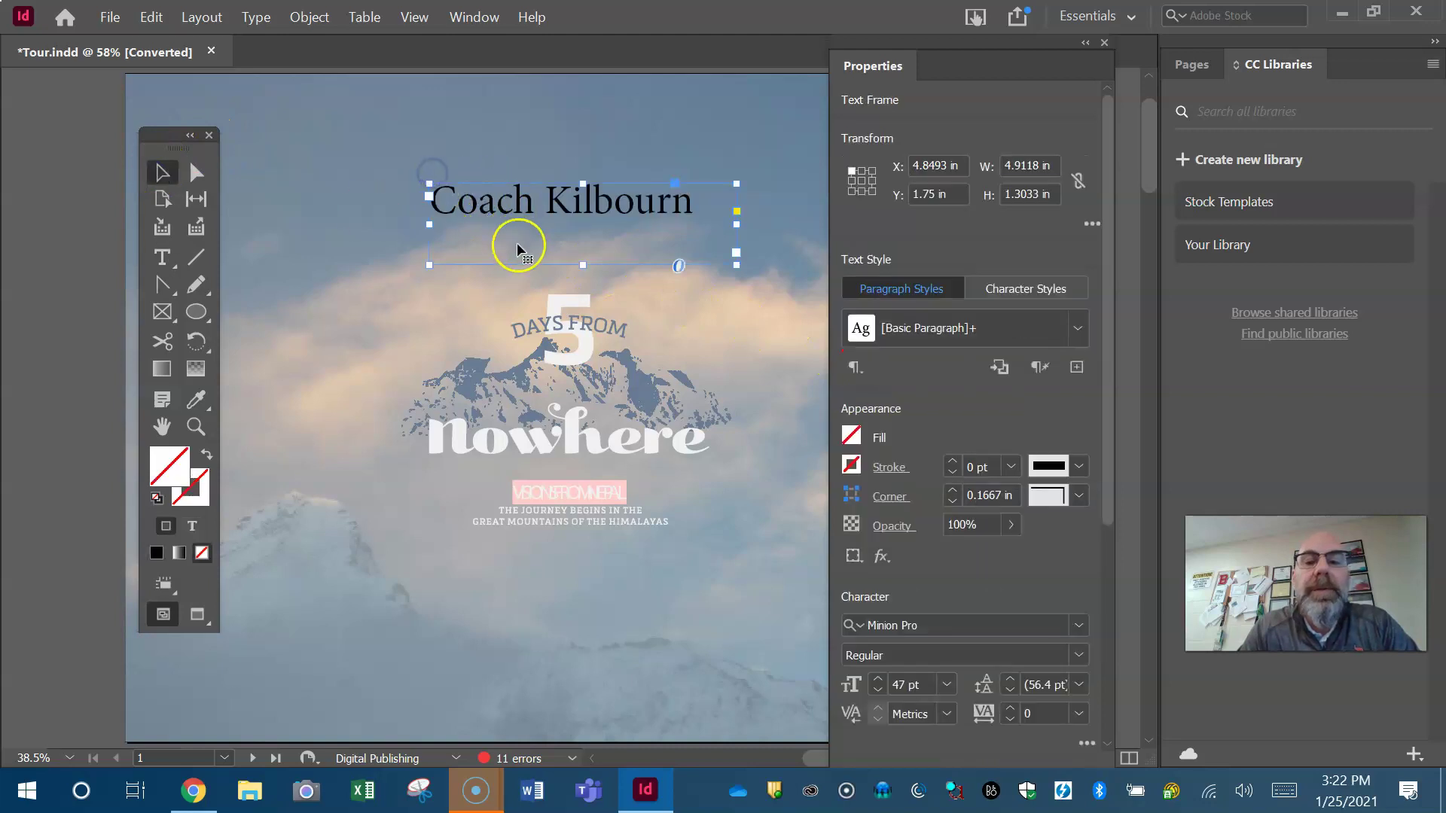
click(97, 188)
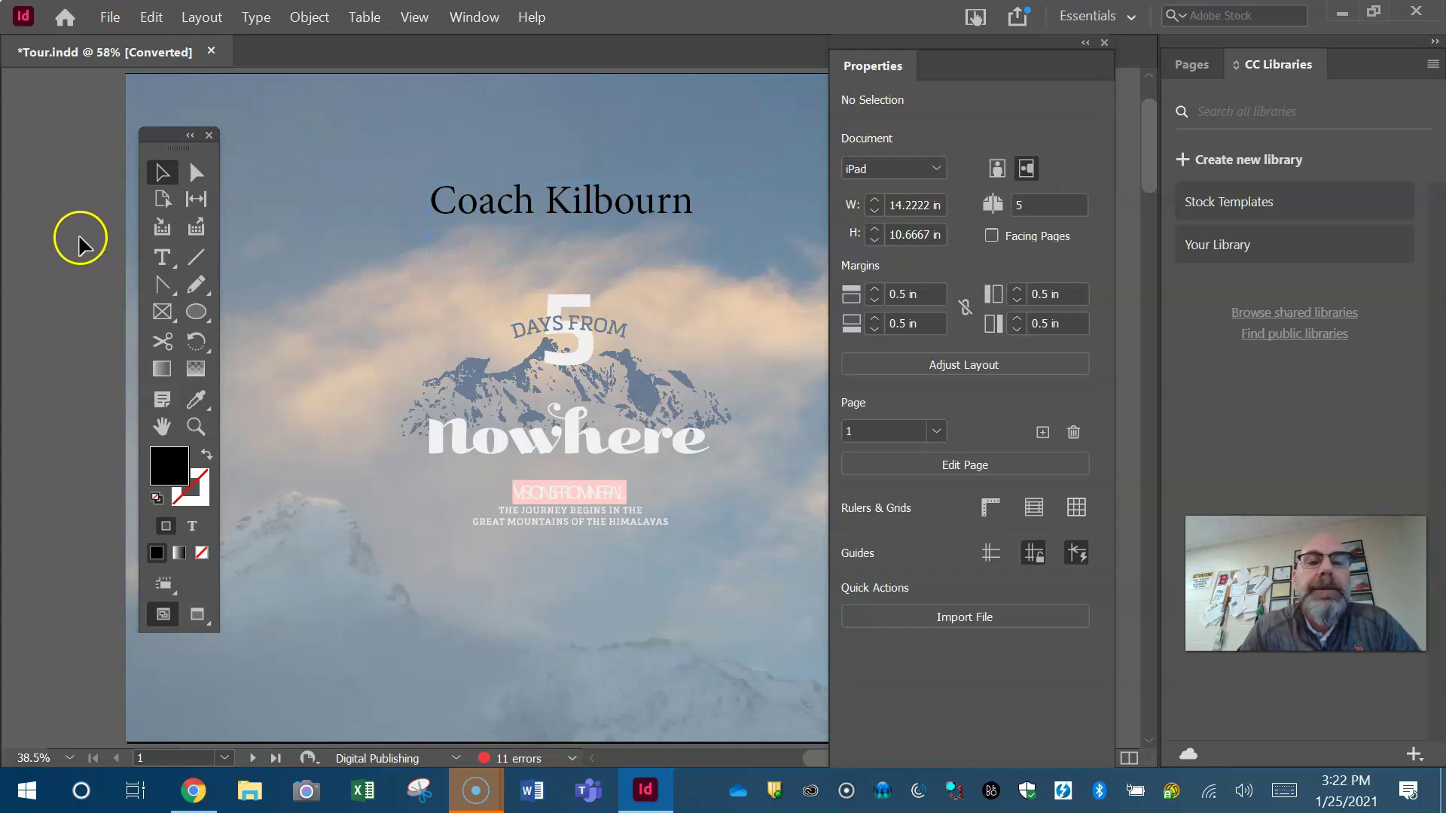
drag(162, 135, 52, 143)
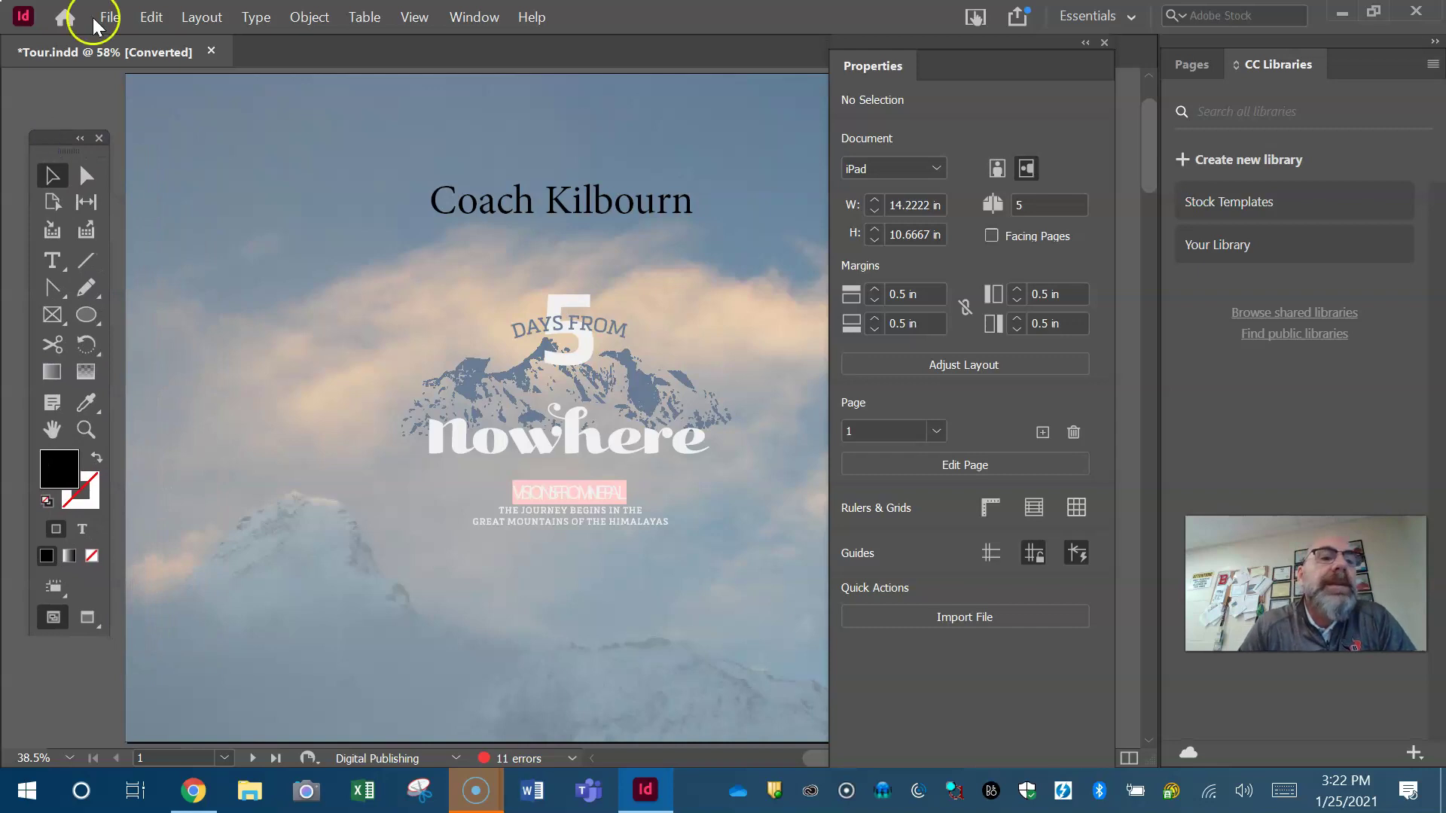
click(113, 17)
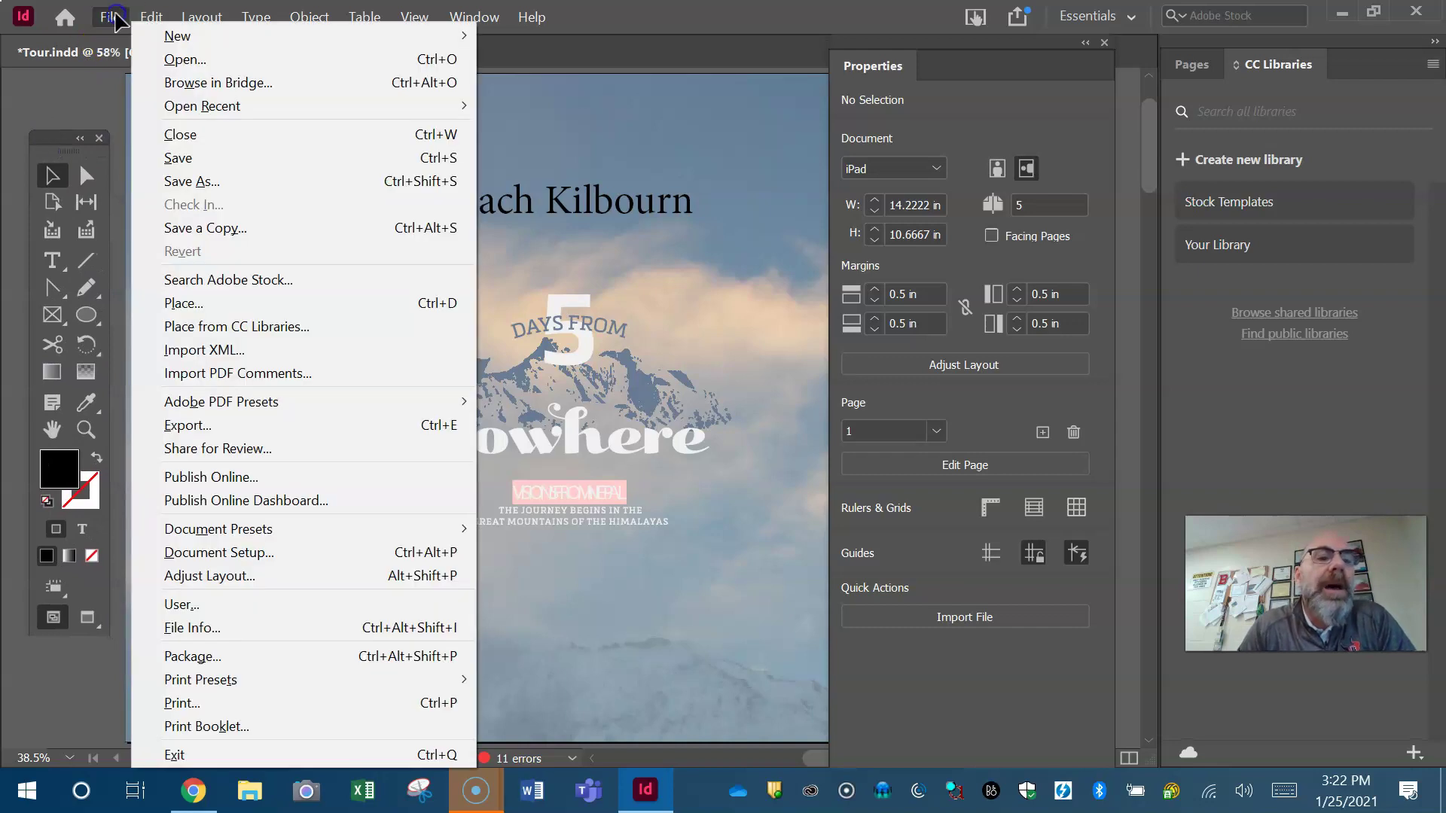
click(188, 182)
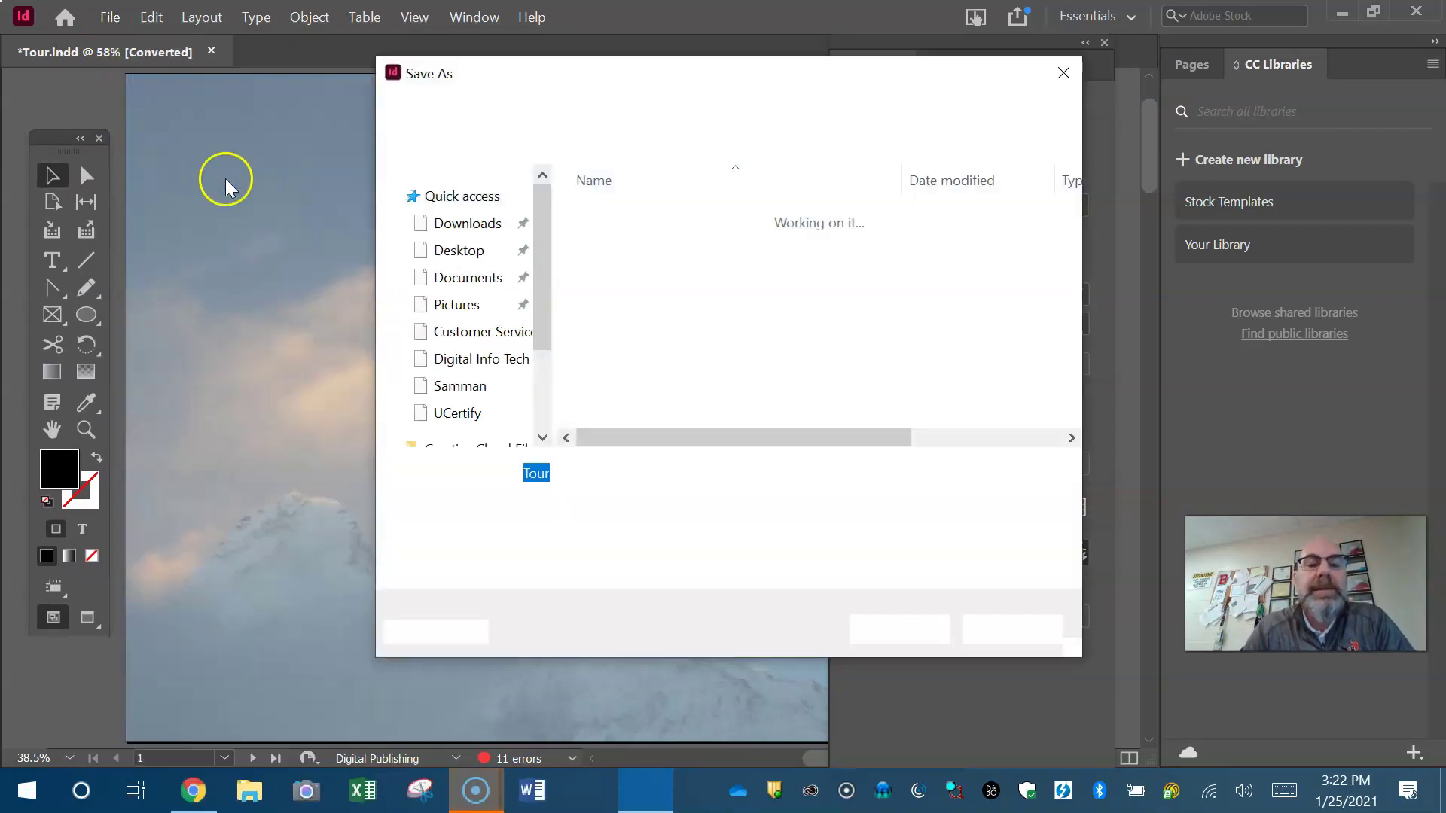
click(1065, 501)
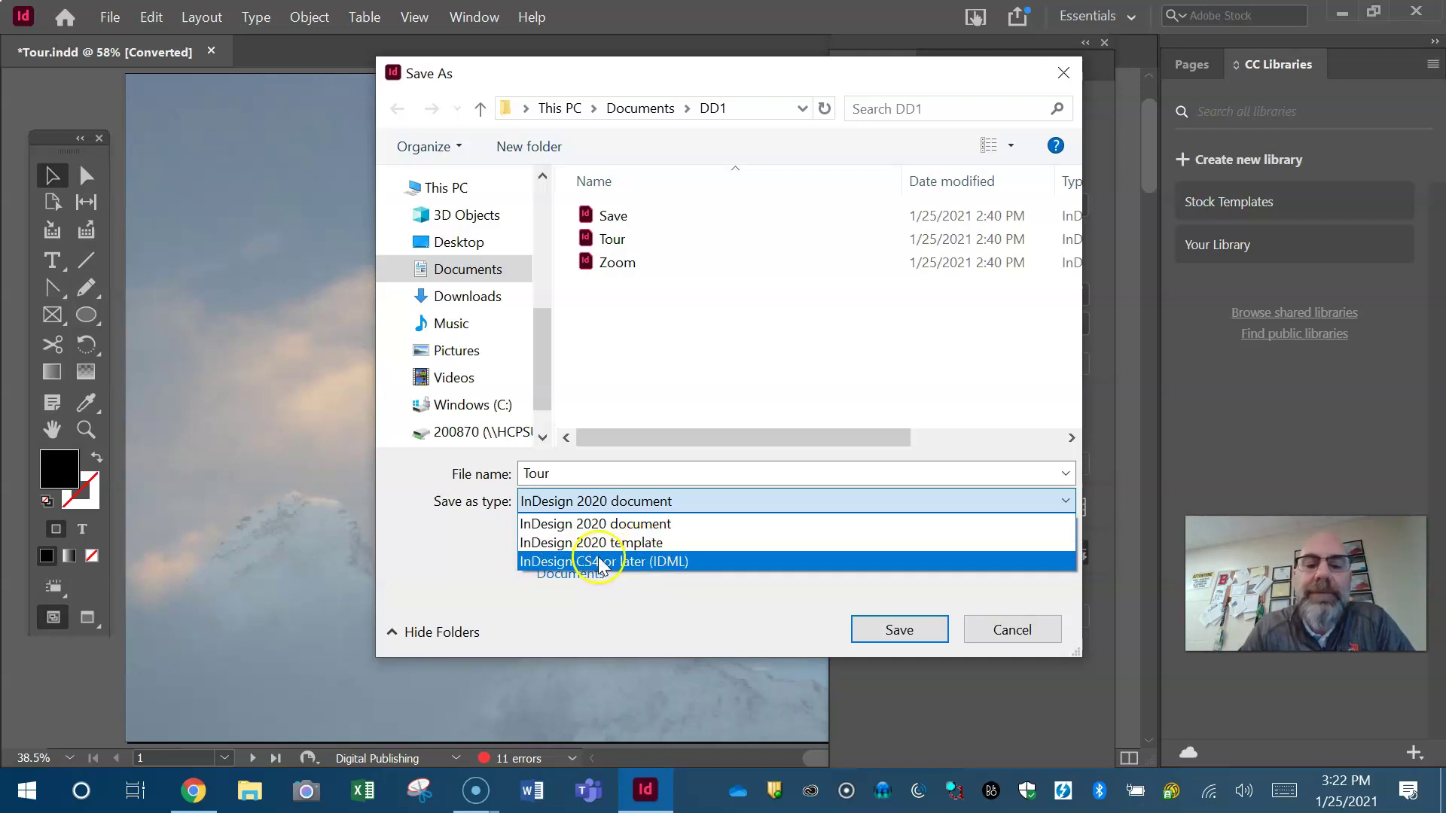
click(636, 524)
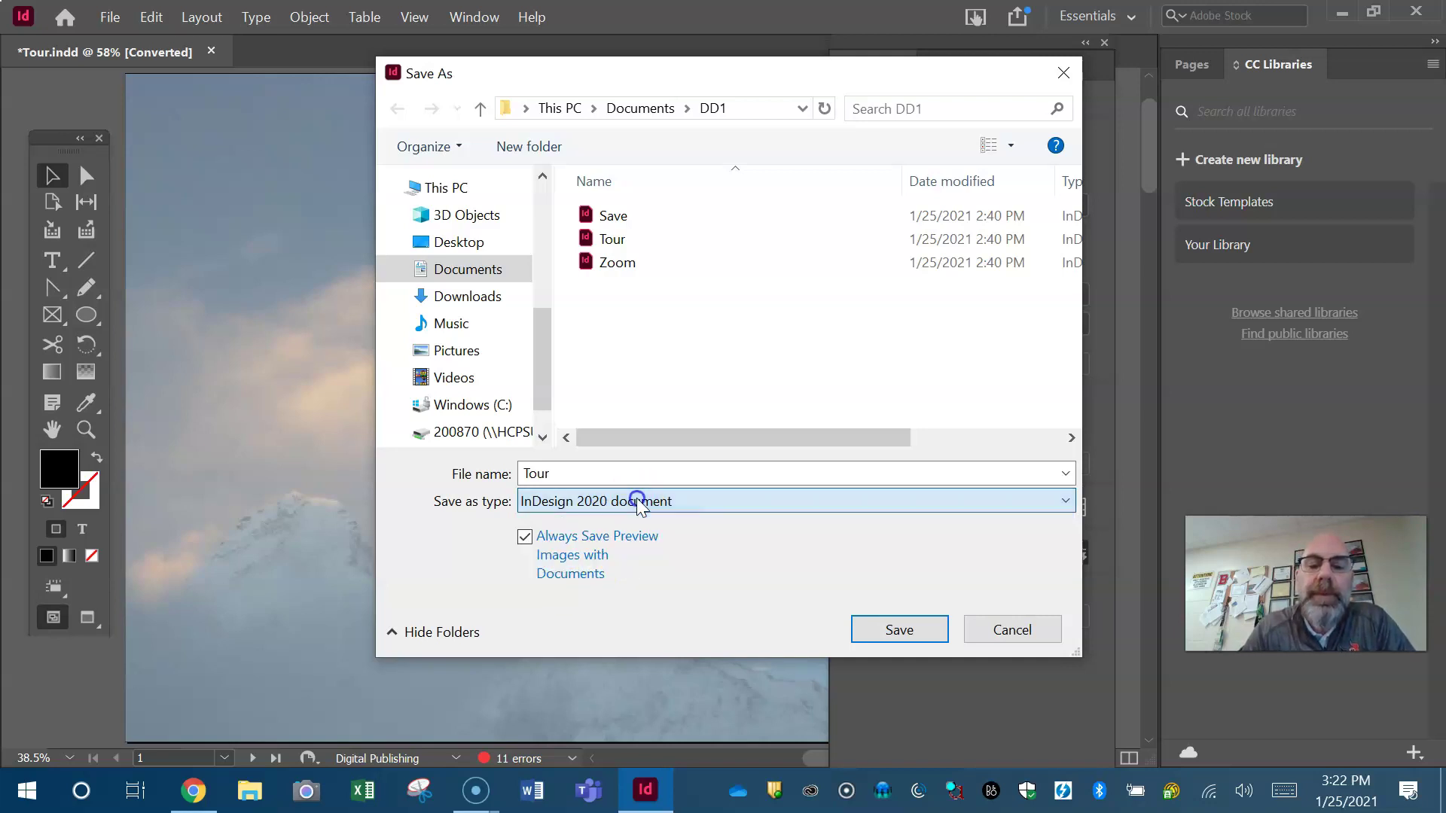
click(1016, 631)
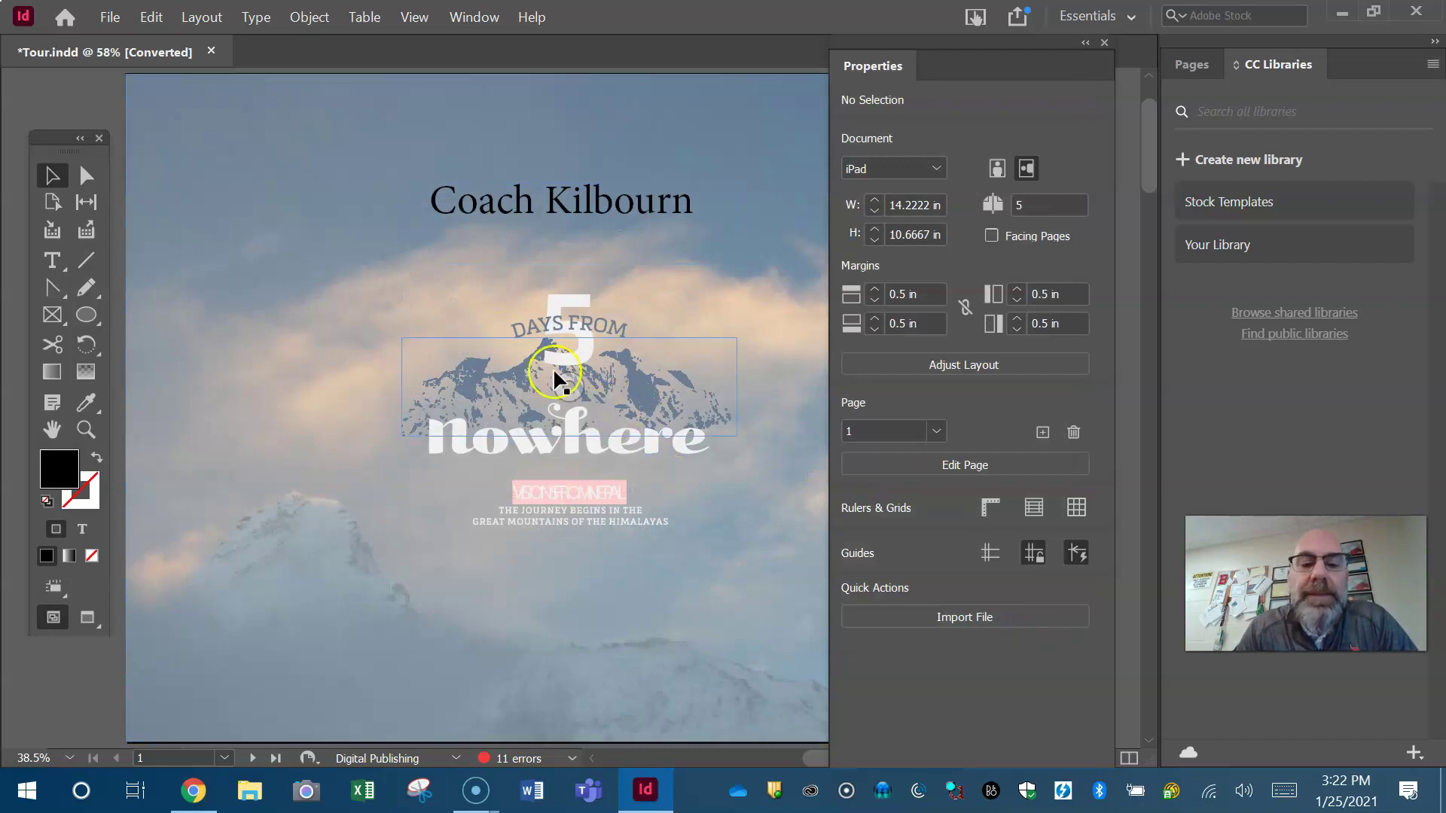
- Export the document as JPEG 'Tour' into DD1 at Medium quality, 72 ppi, RGB
click(348, 407)
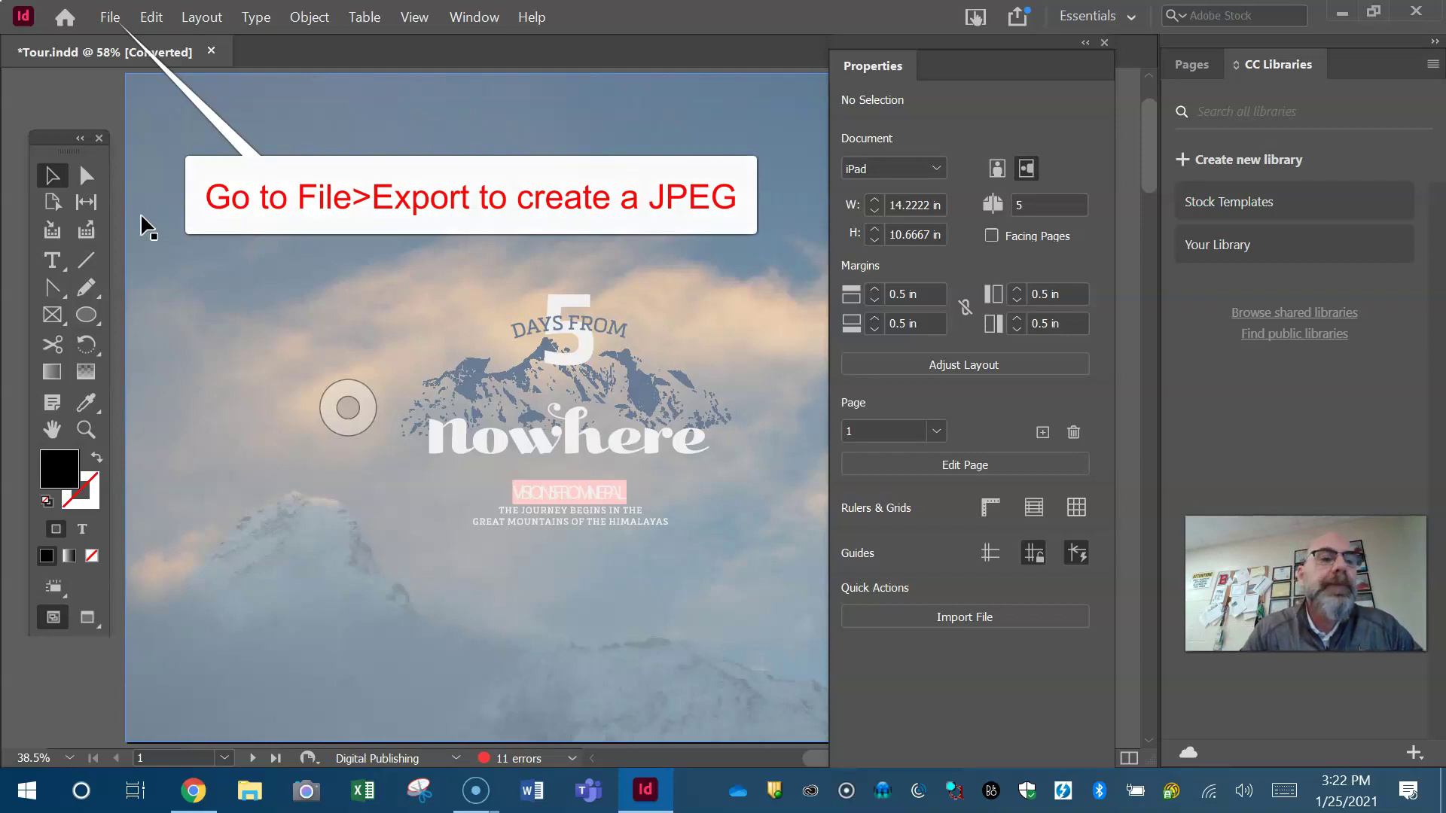
click(111, 16)
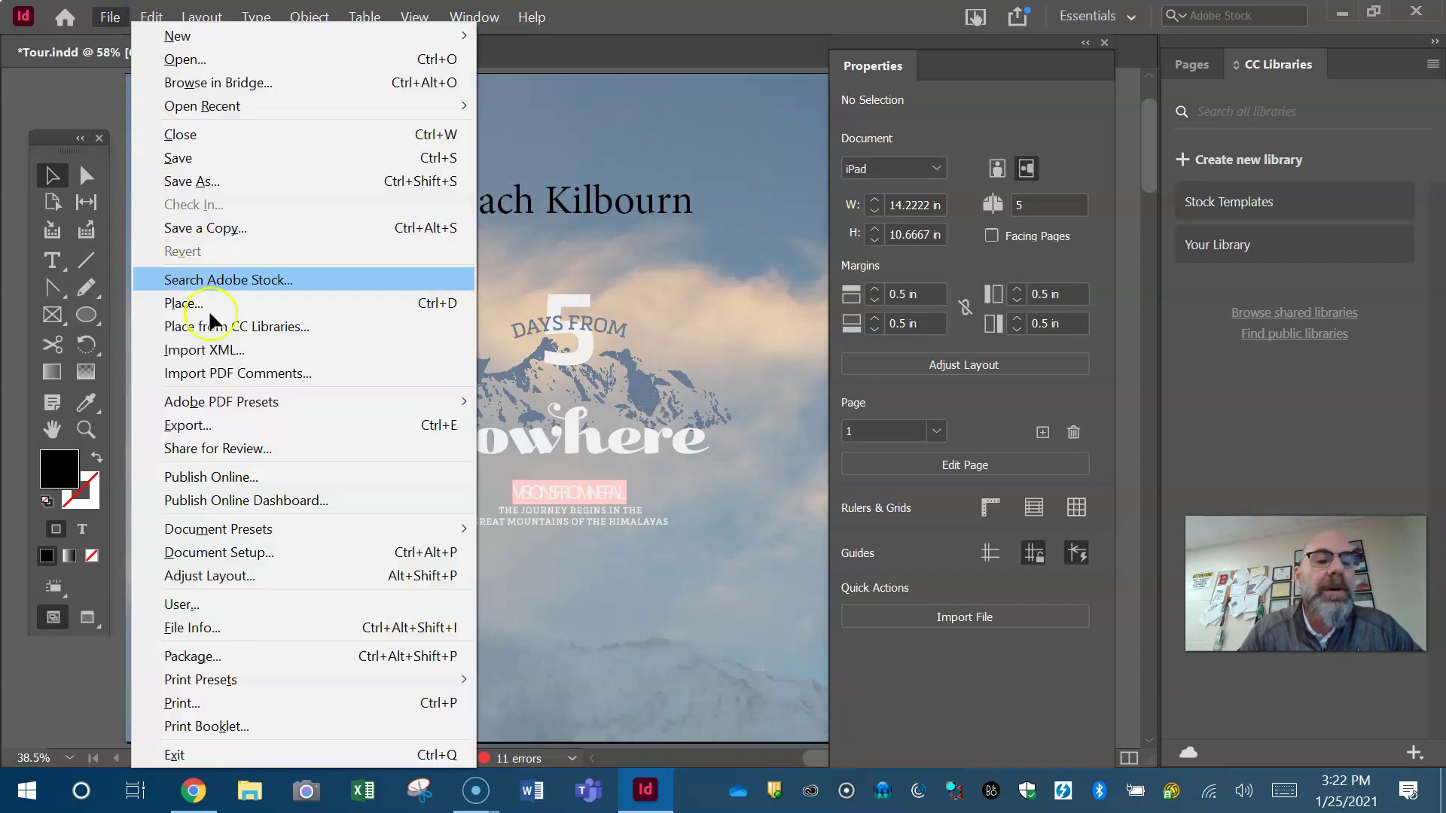
click(224, 428)
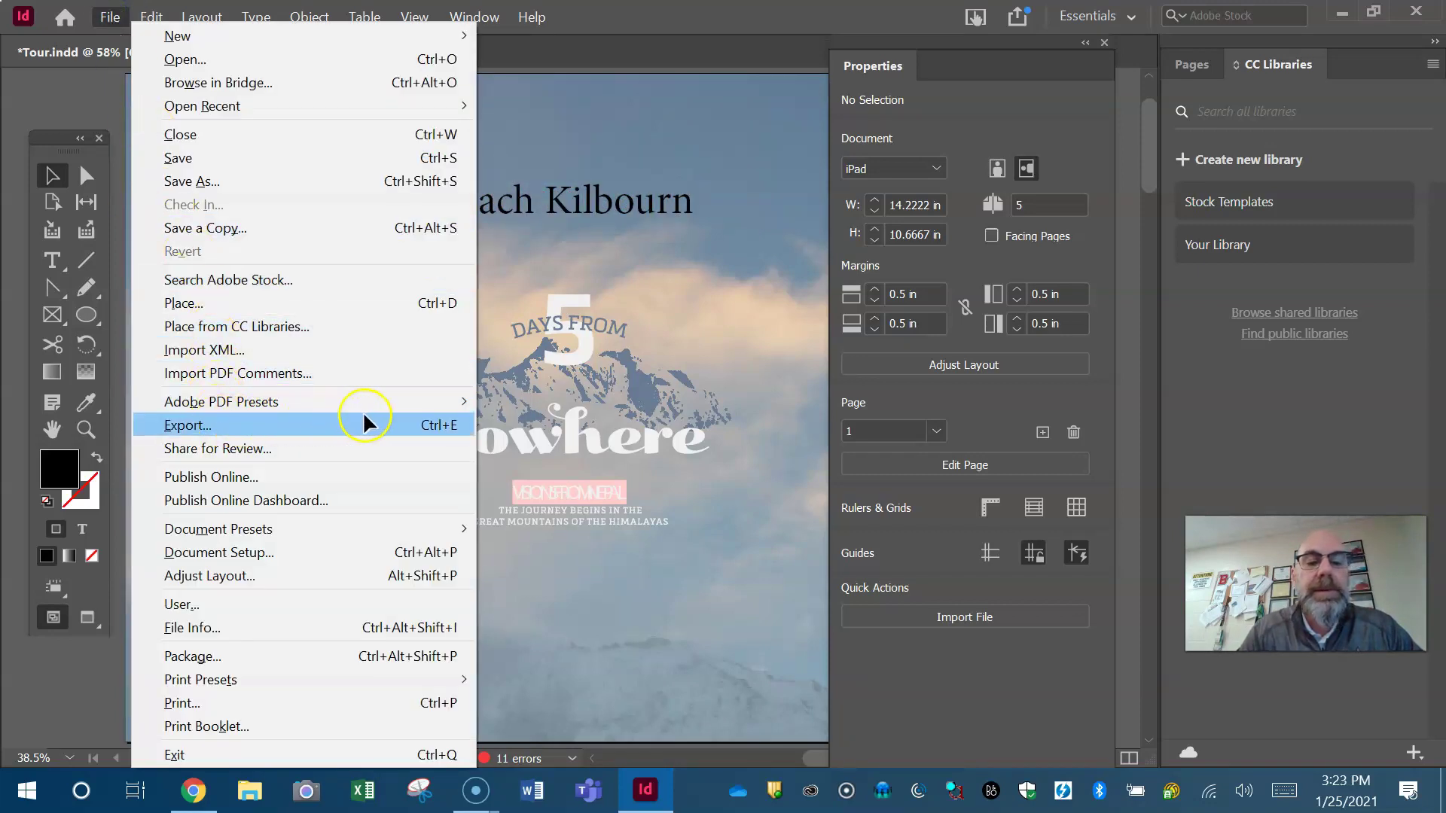
click(380, 428)
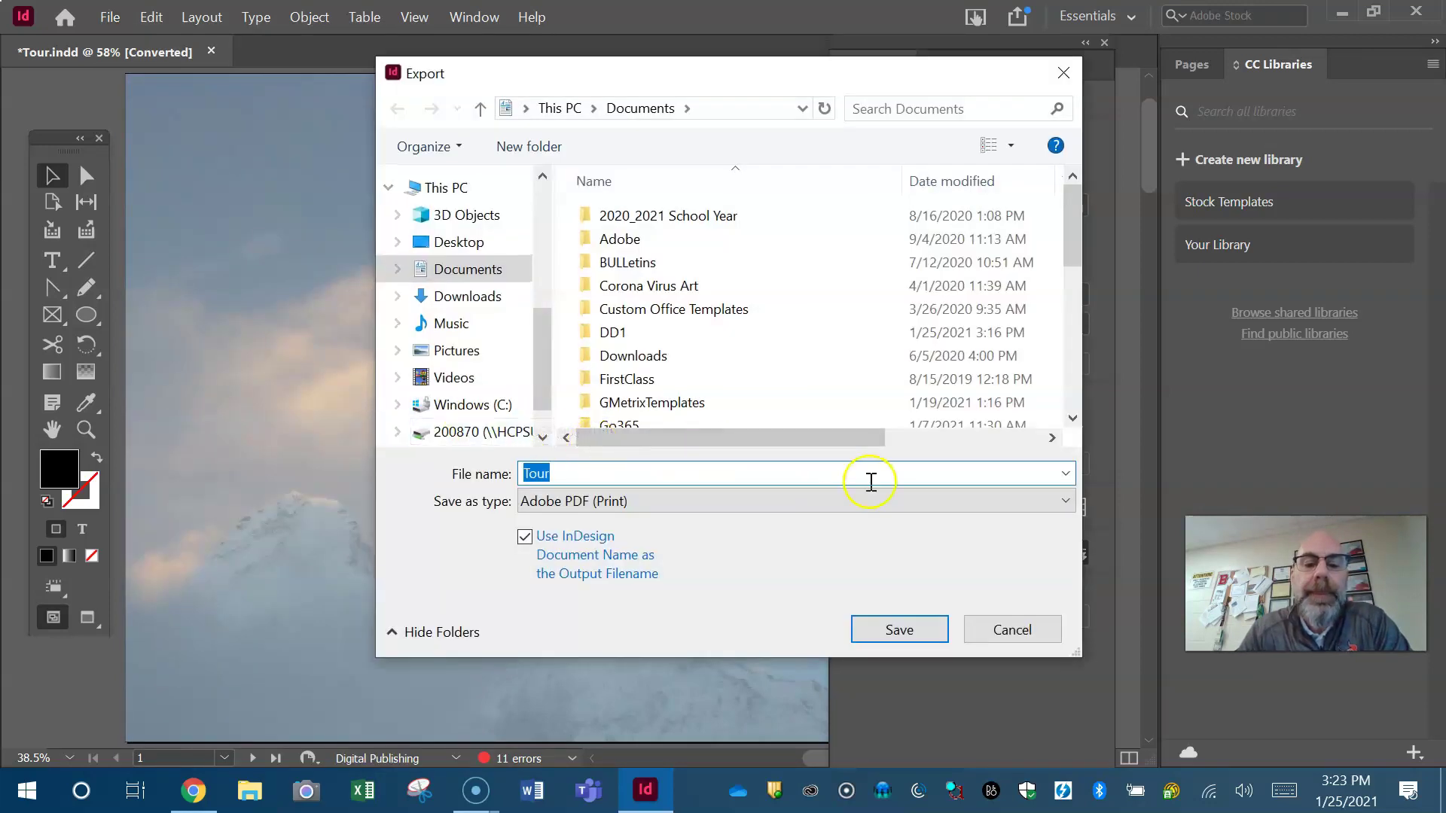
click(1069, 503)
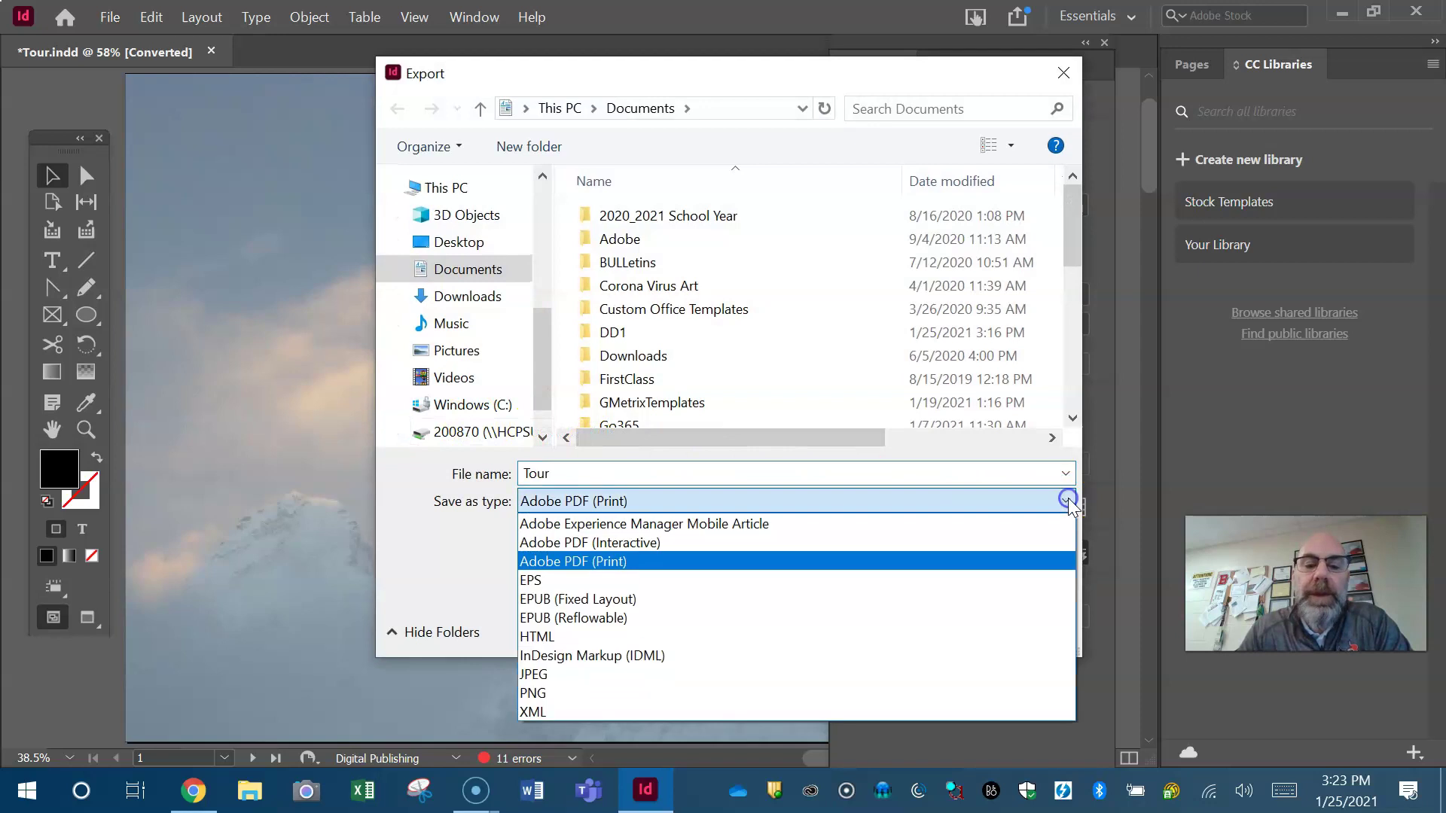
click(635, 675)
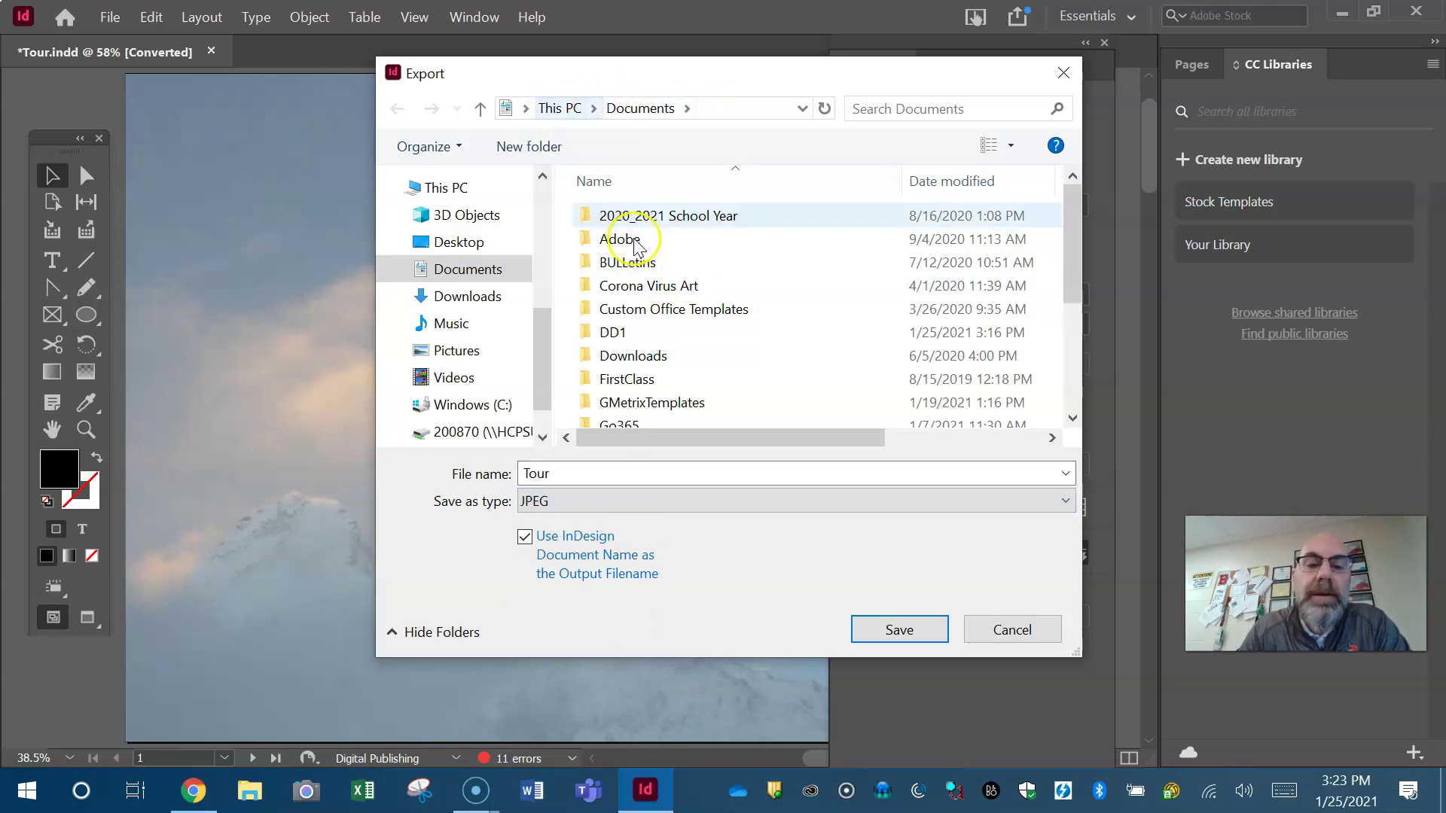
double_click(614, 333)
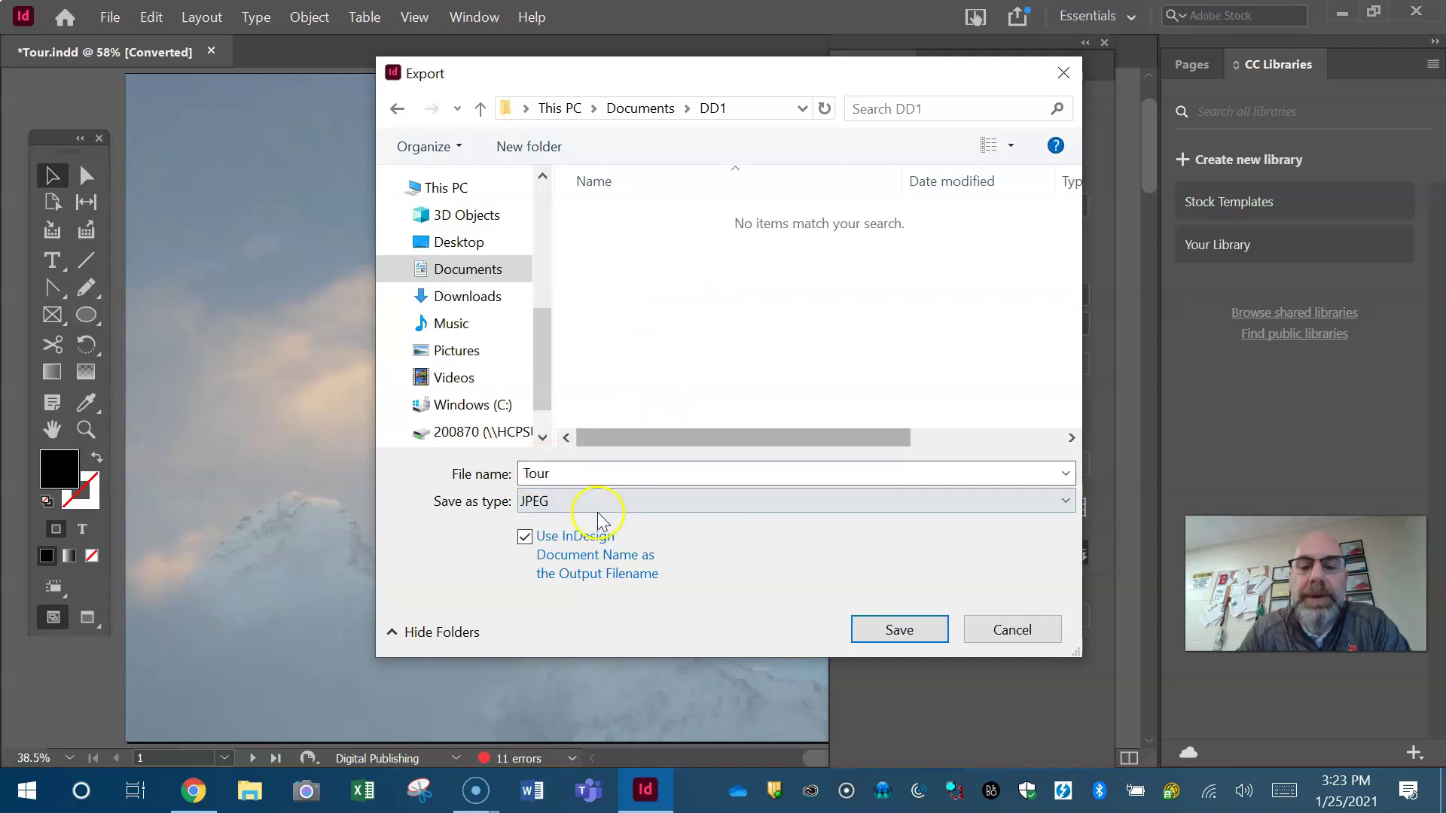
click(901, 630)
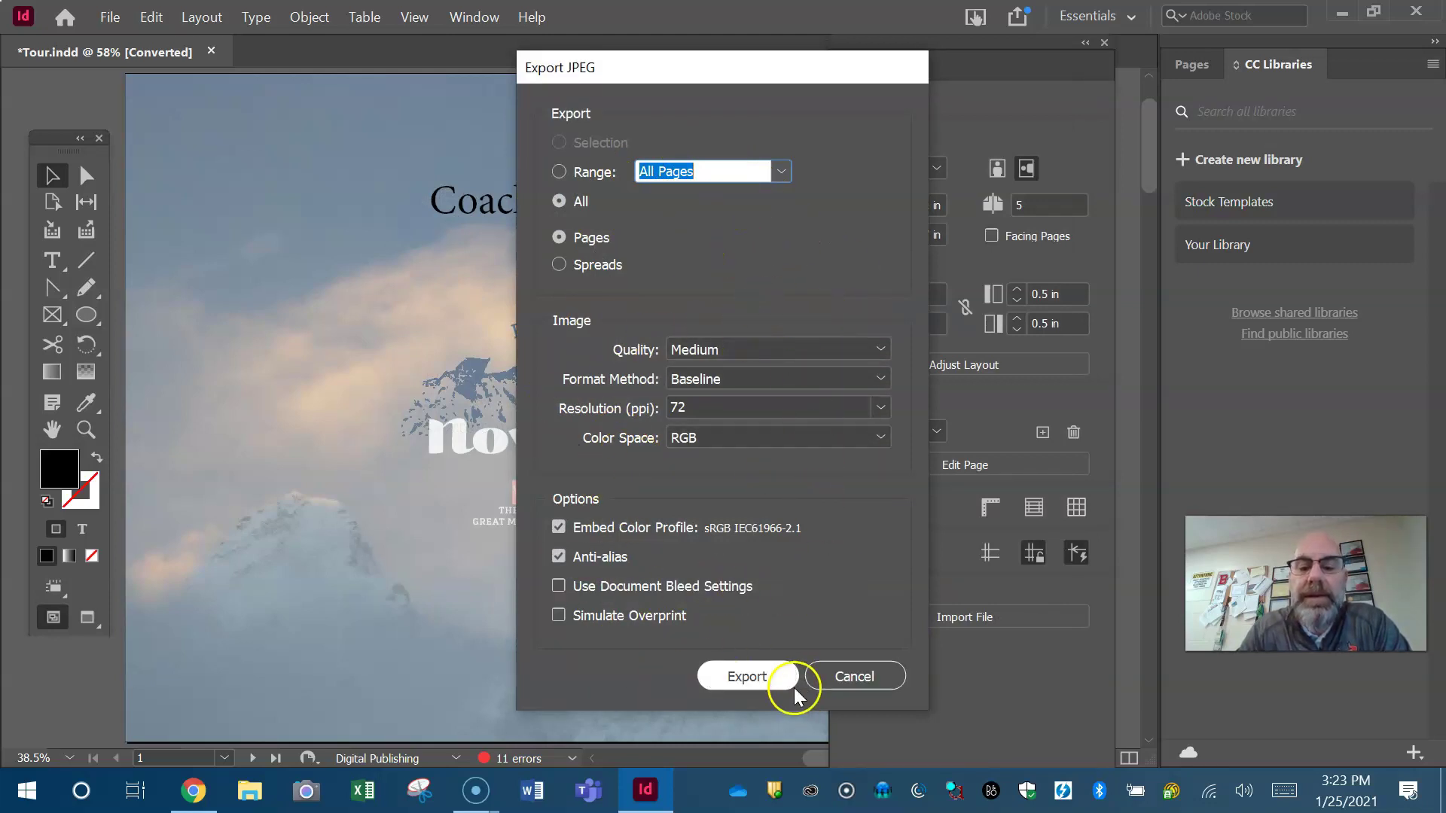
click(745, 675)
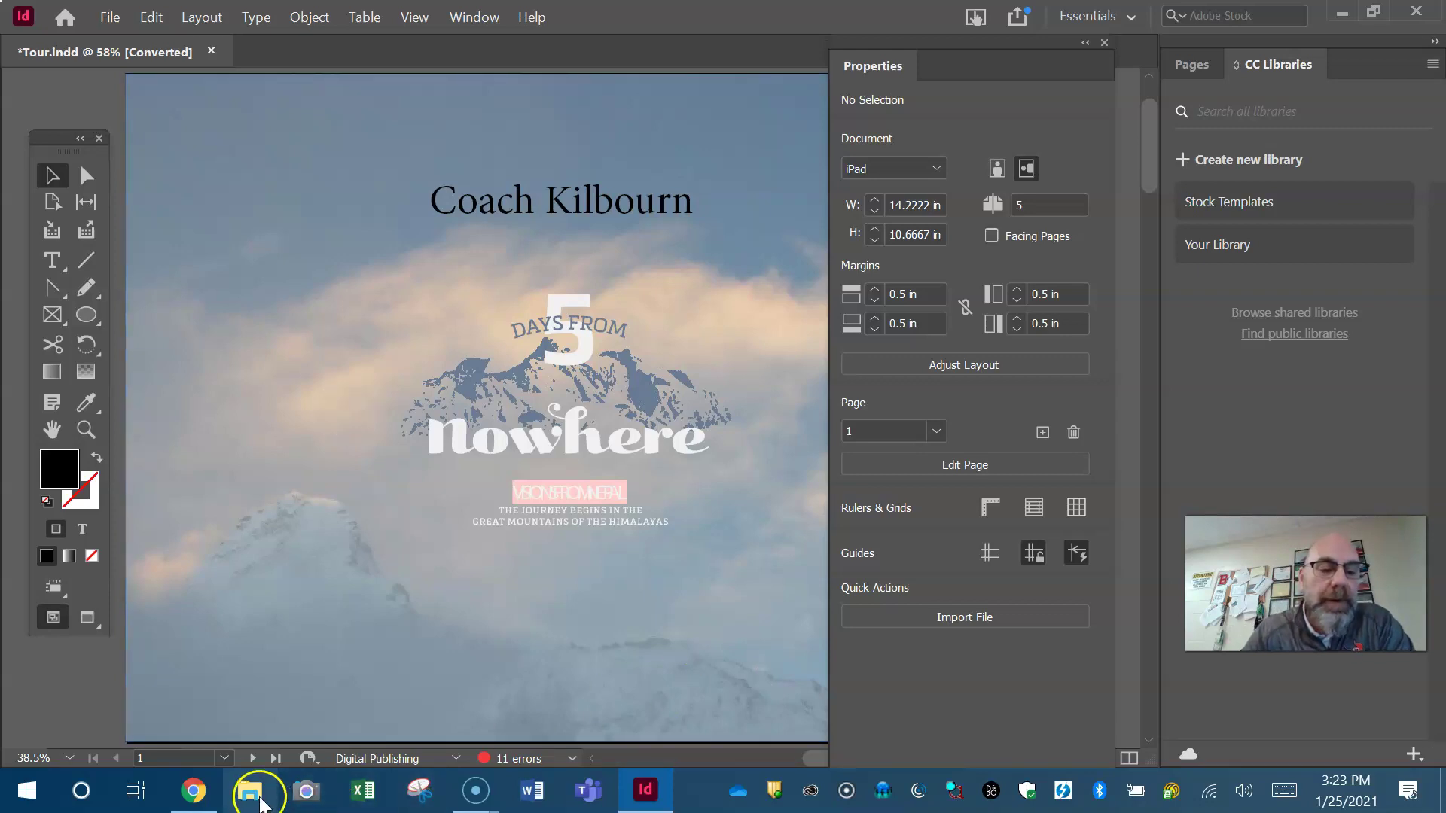
- Browse to Documents > DD1 in File Explorer and bring up the Tour JPEG's context menu
click(251, 793)
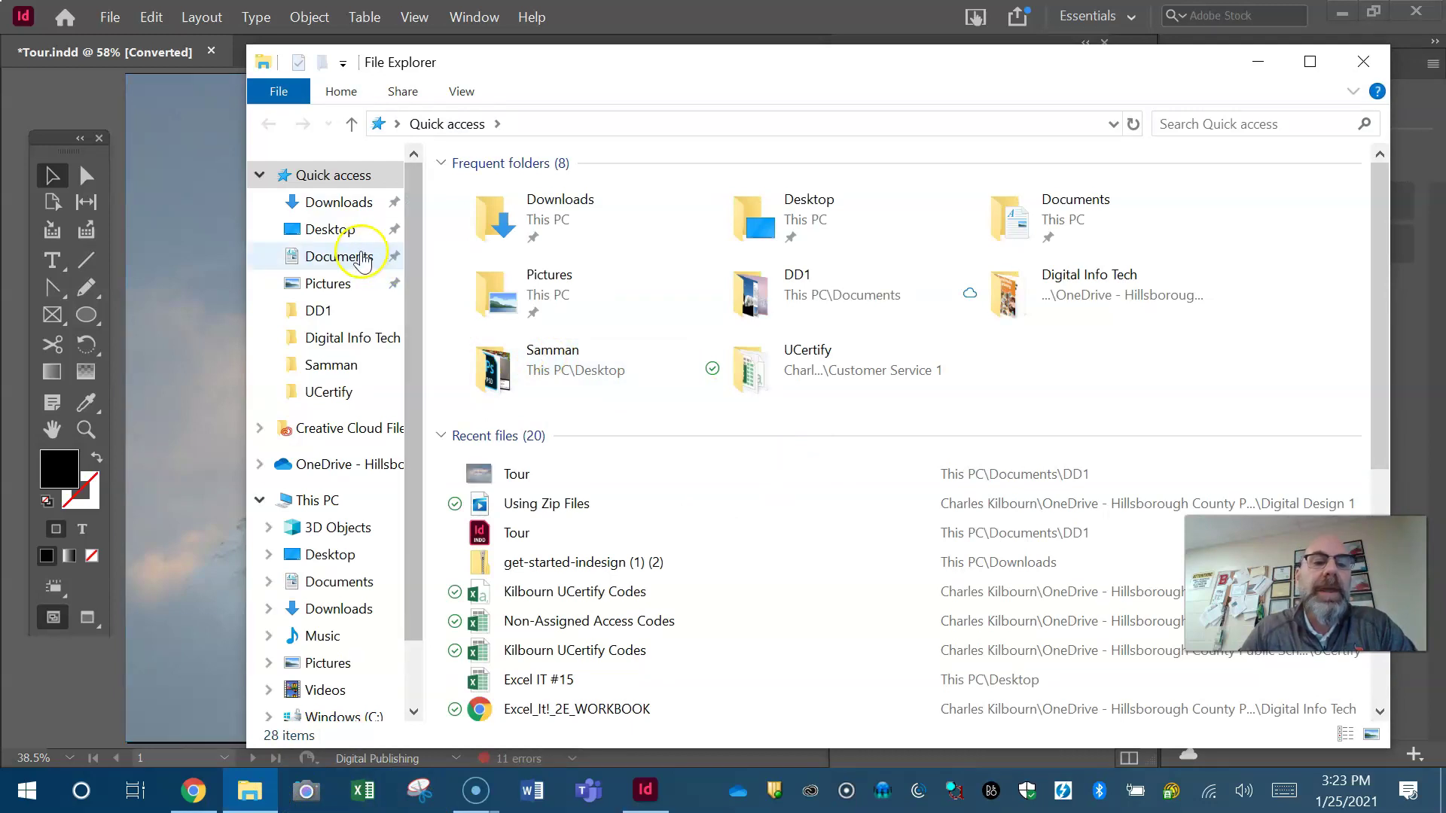
click(362, 258)
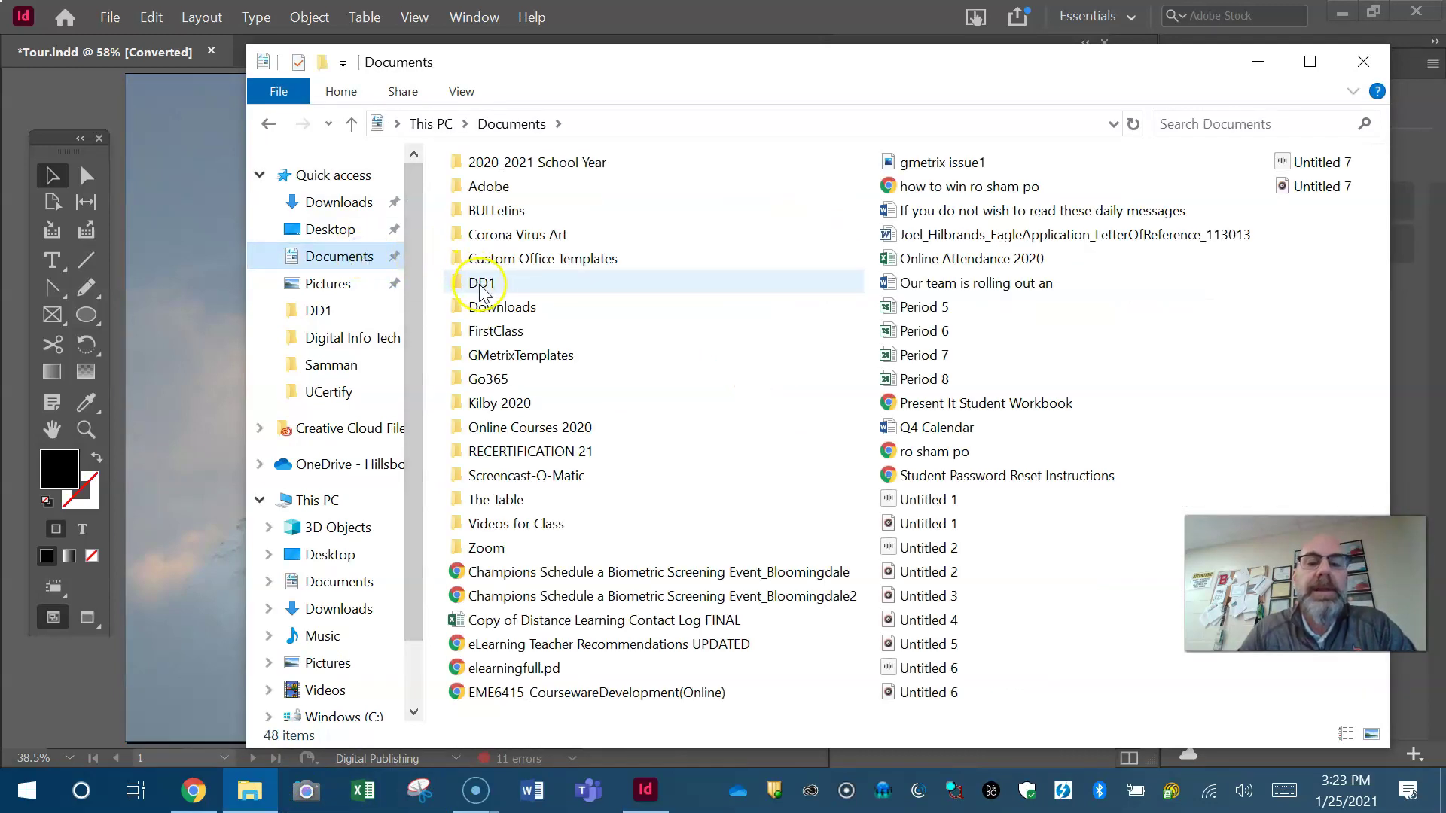
double_click(480, 284)
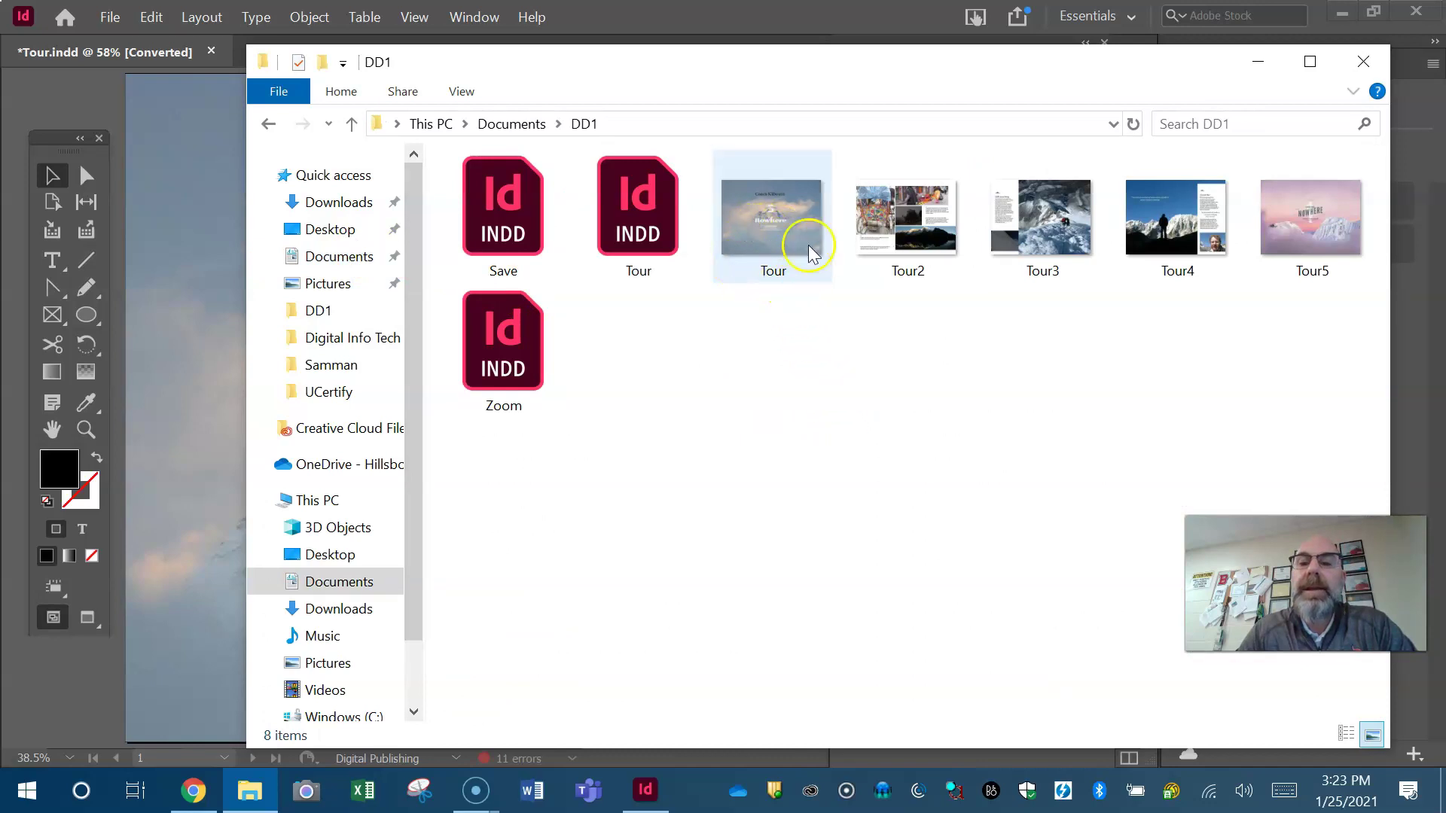
right_click(755, 237)
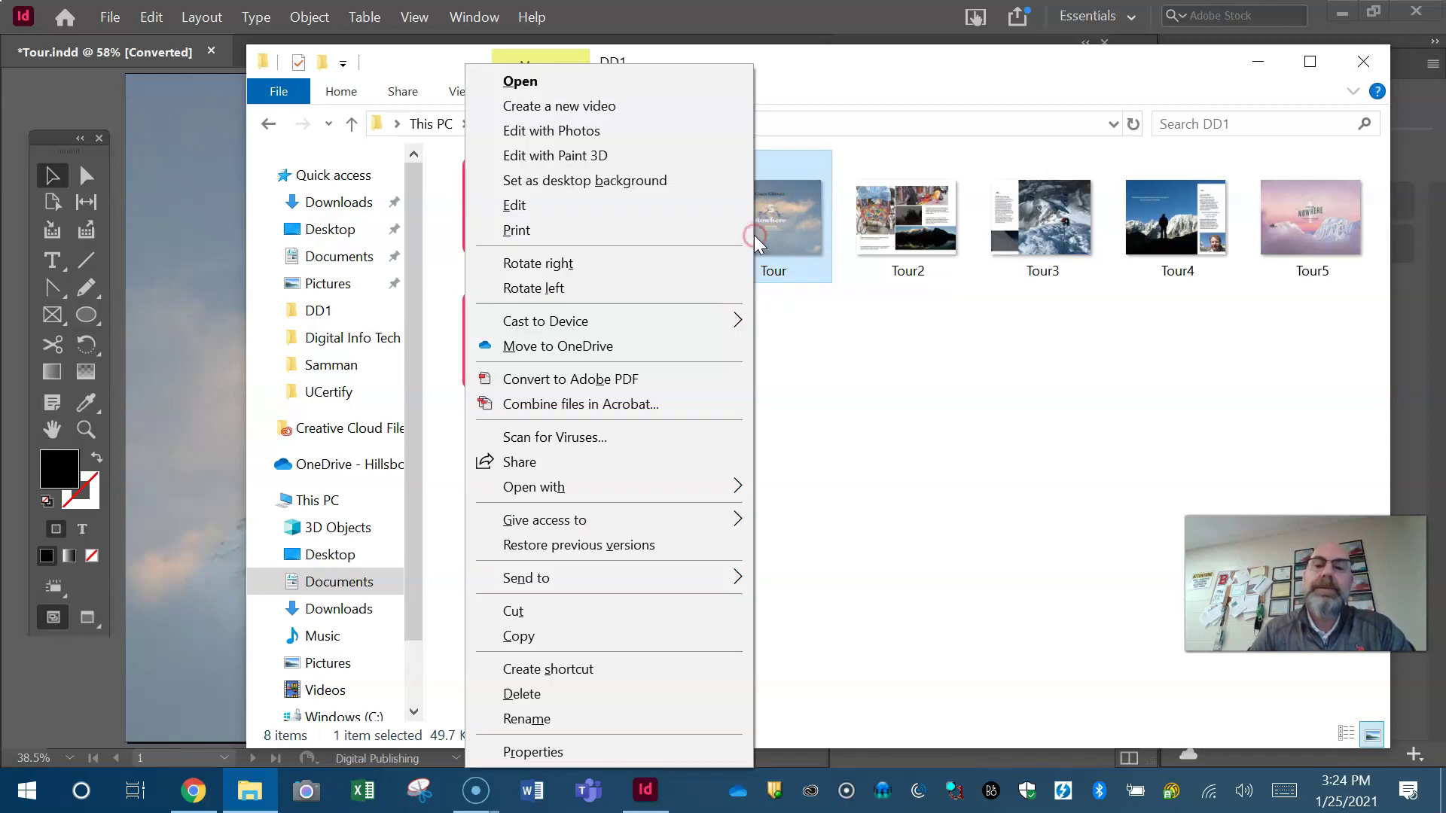
- Open Tour.jpg in Photos to view the exported cover
click(561, 82)
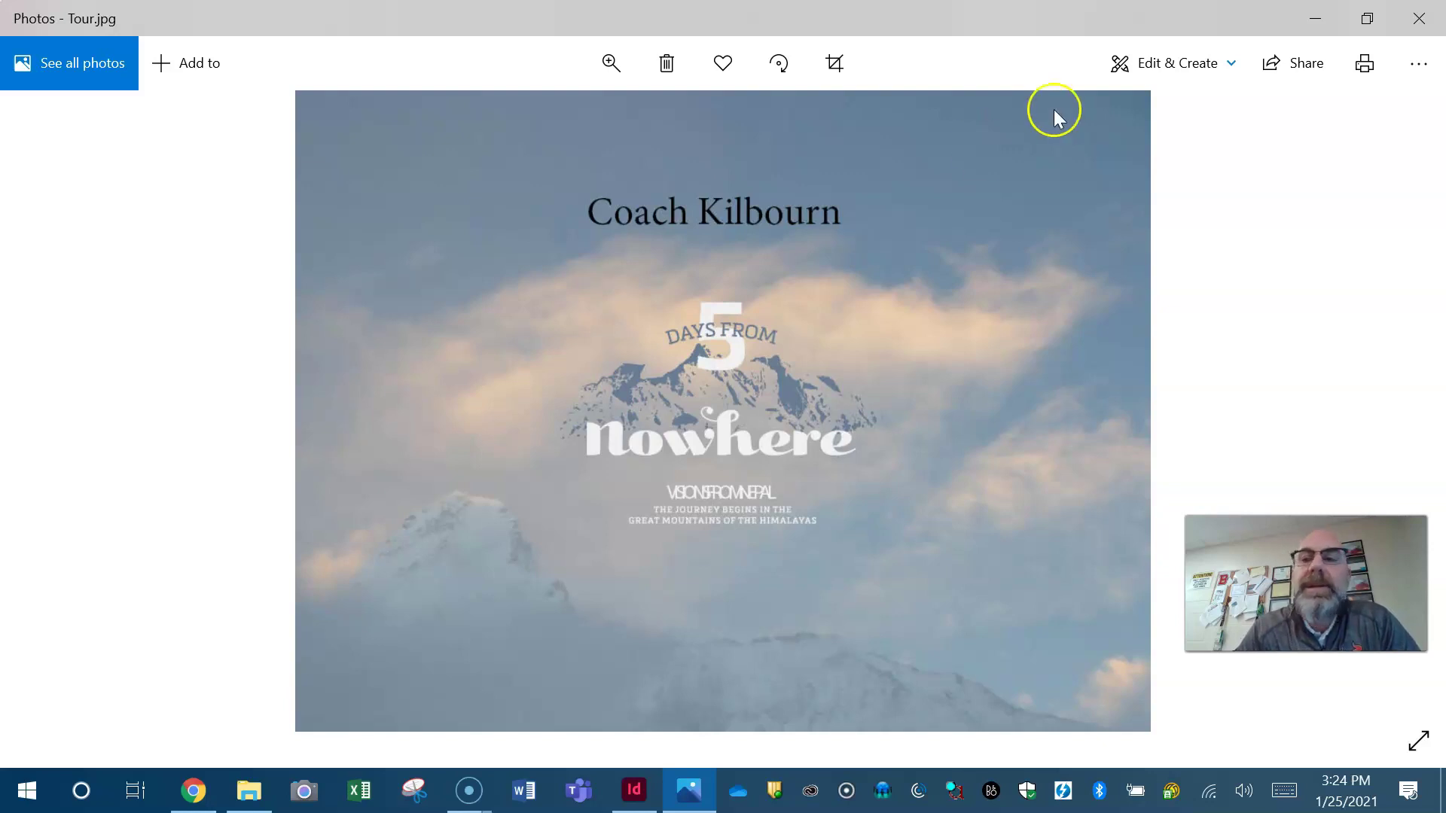
click(1416, 20)
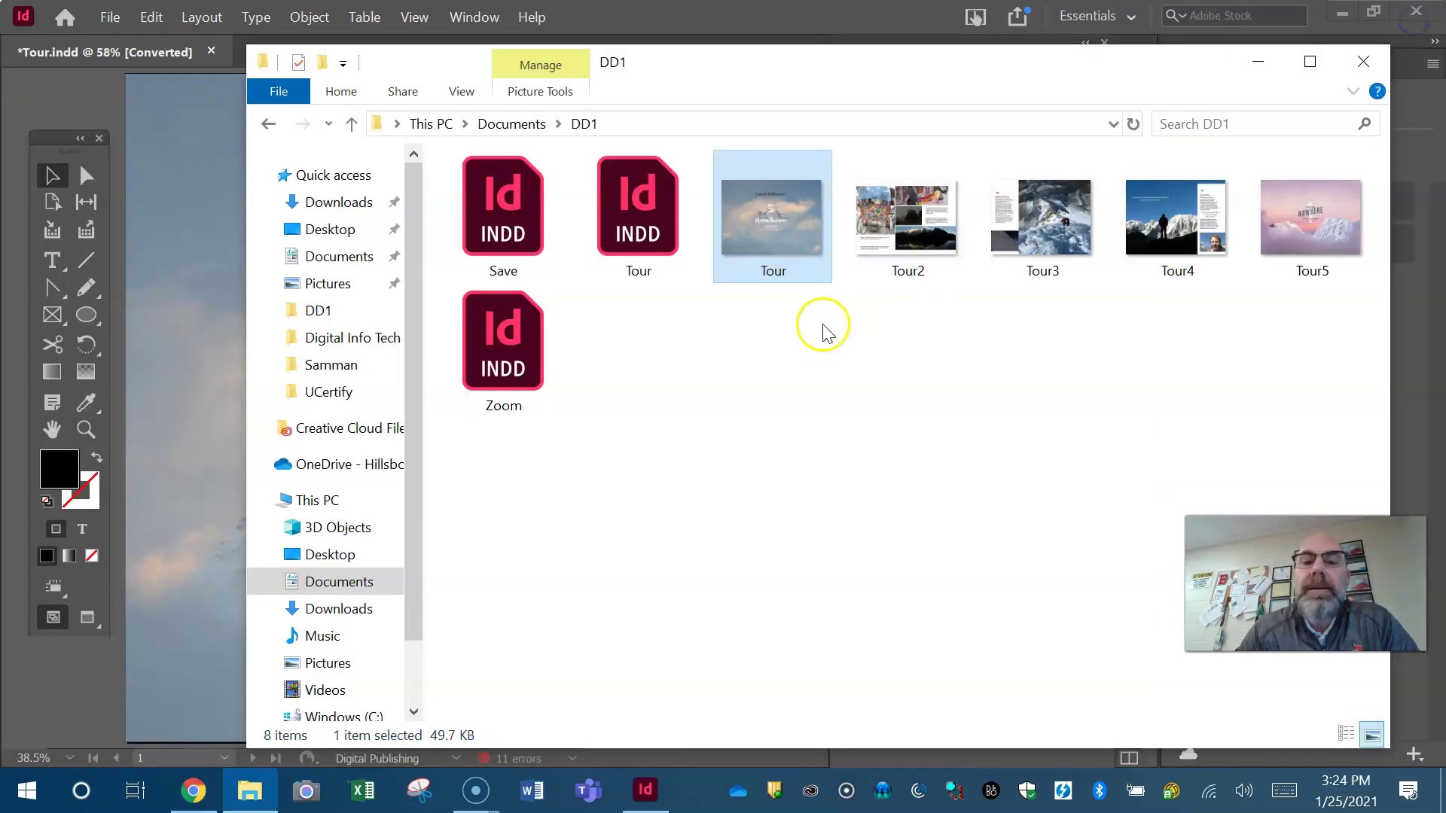